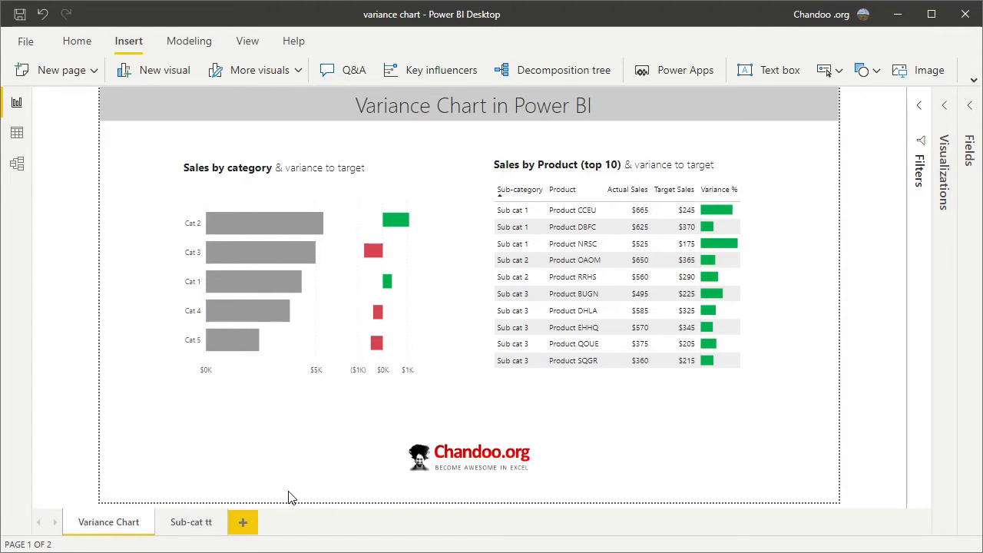
Cross-filter the report to Cat 3, then clear the Cat 3 highlight.
click(266, 254)
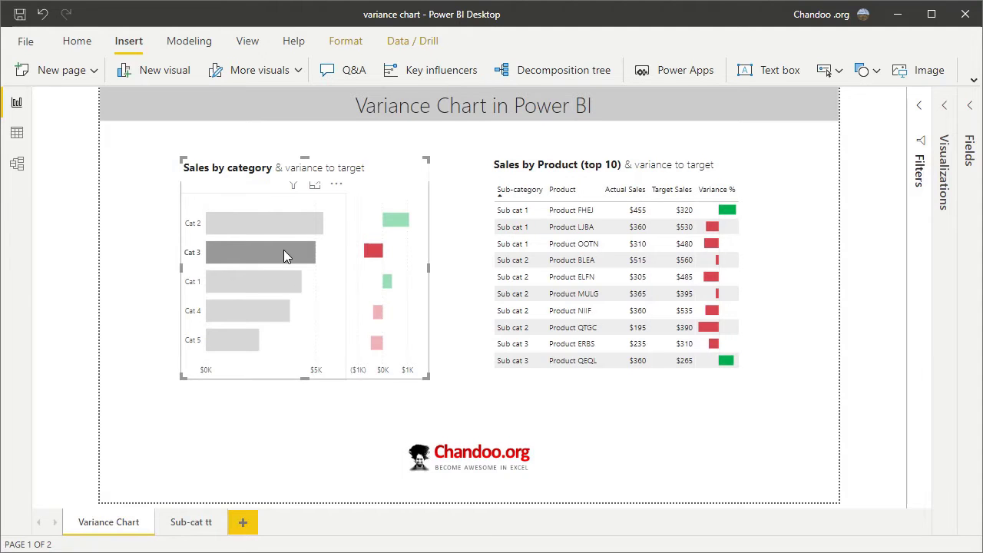
mouse_move(284, 255)
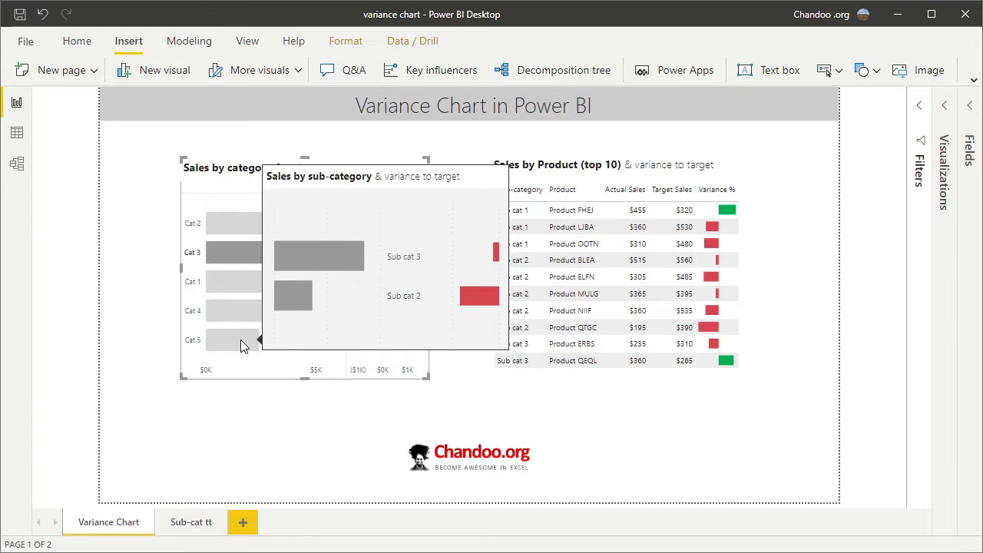
click(227, 256)
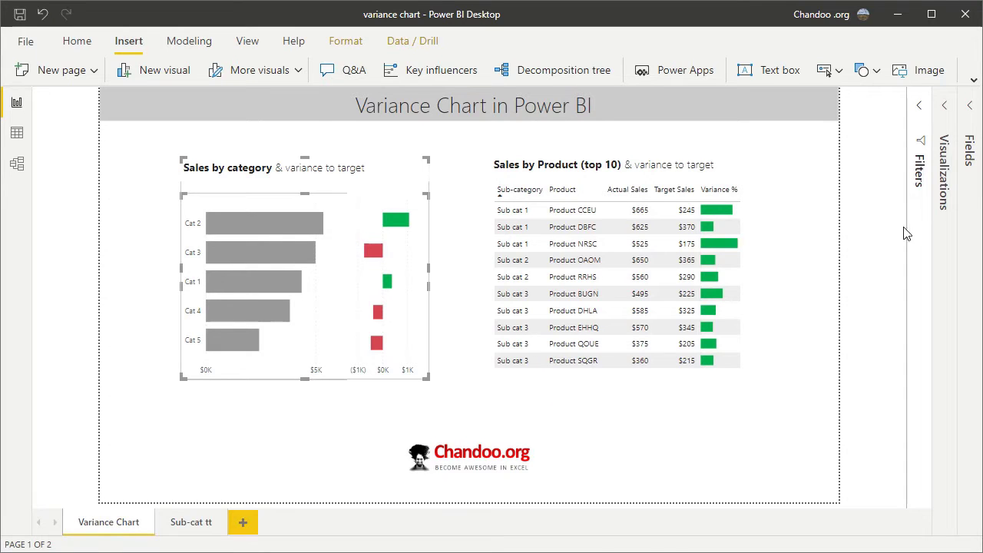
Inspect the abs variance measure's formula from the Fields list, then return to the report.
click(972, 139)
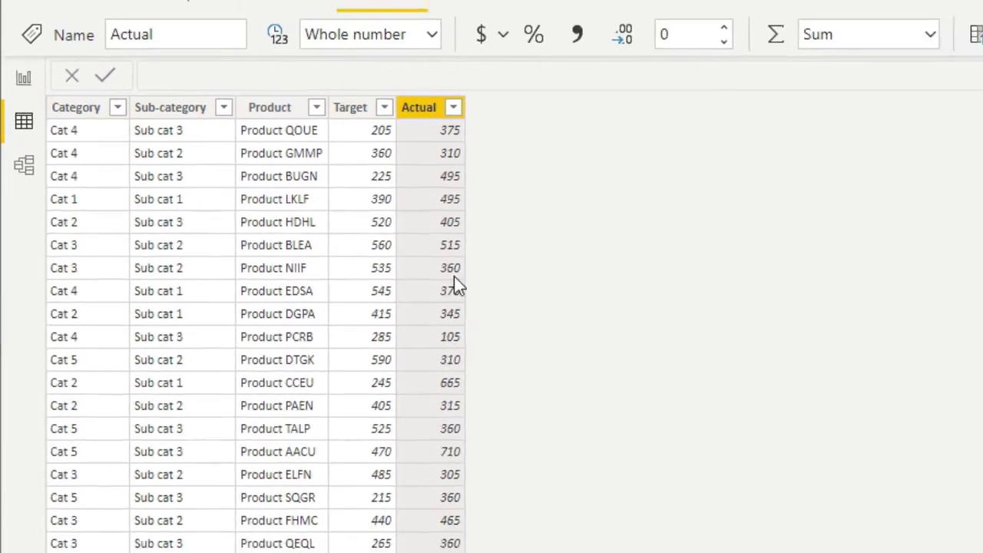
scroll(454, 283, down, 5)
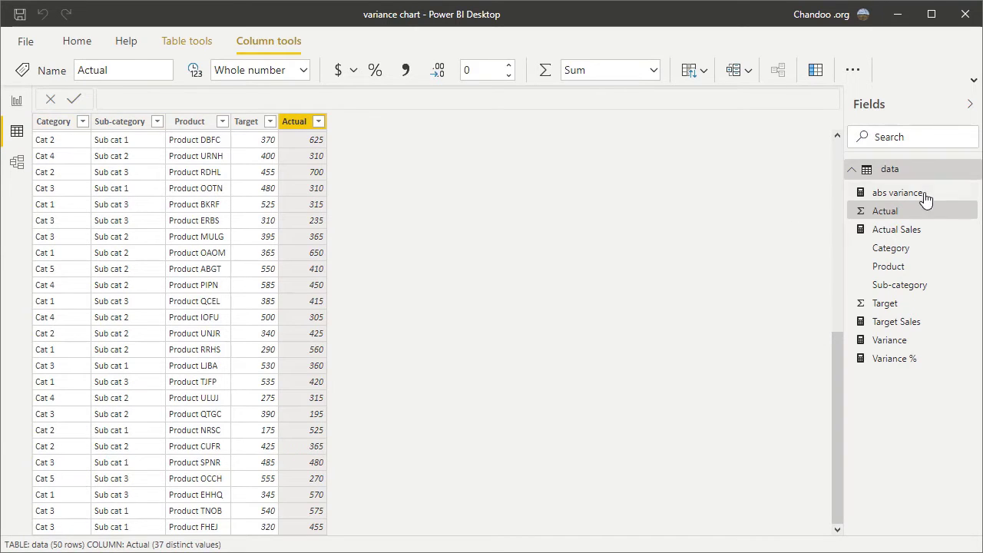
click(897, 230)
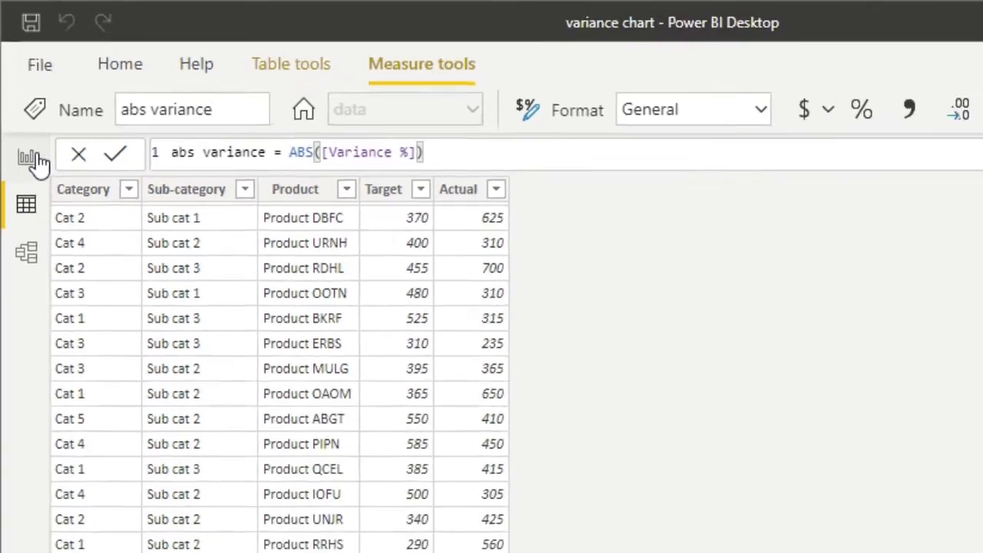
click(35, 212)
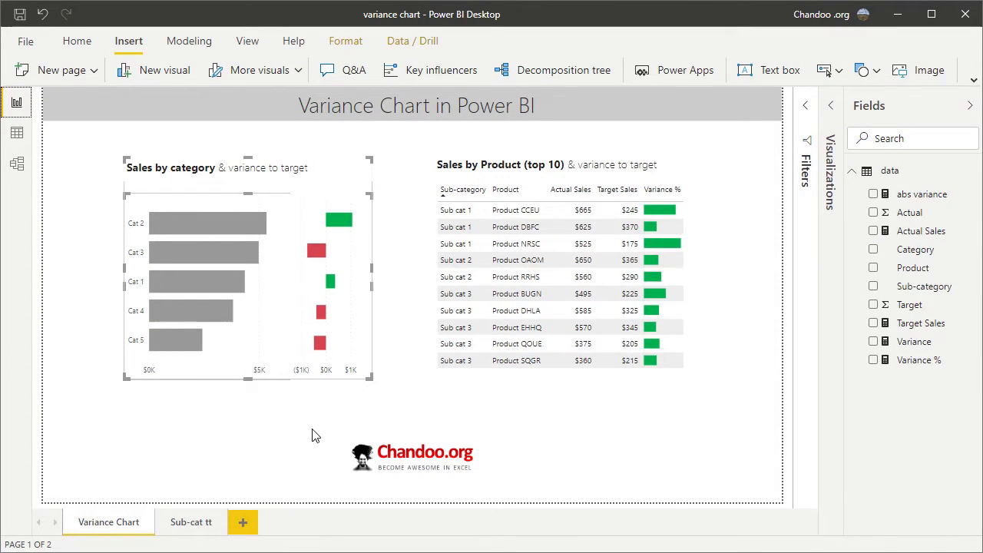
On a new blank page, add an enlarged bar chart of Actual Sales by Category.
click(245, 524)
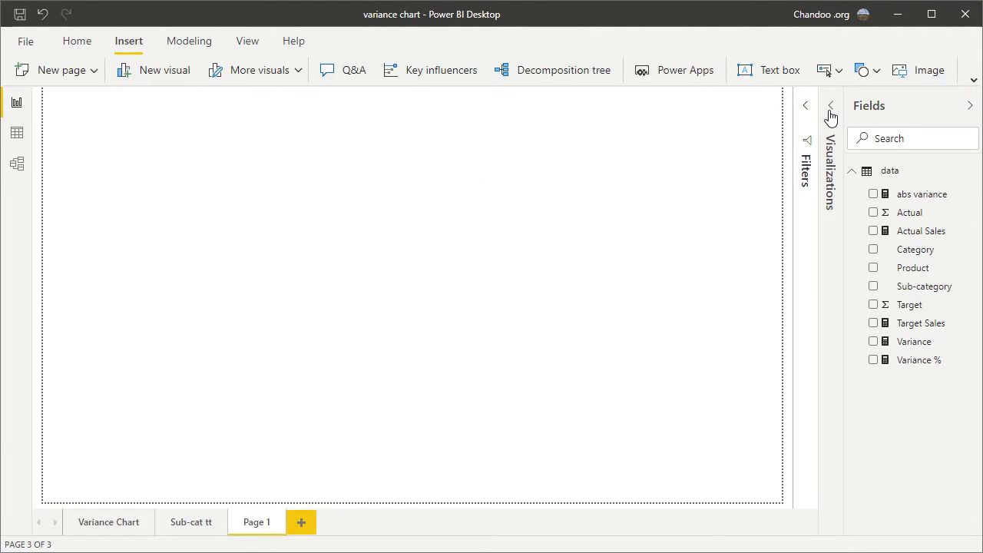
click(830, 108)
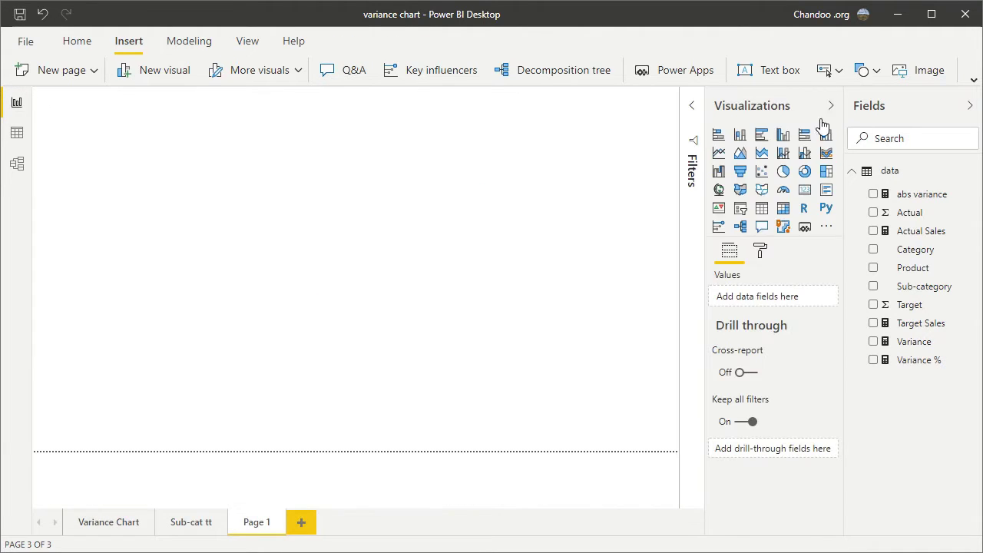
click(761, 134)
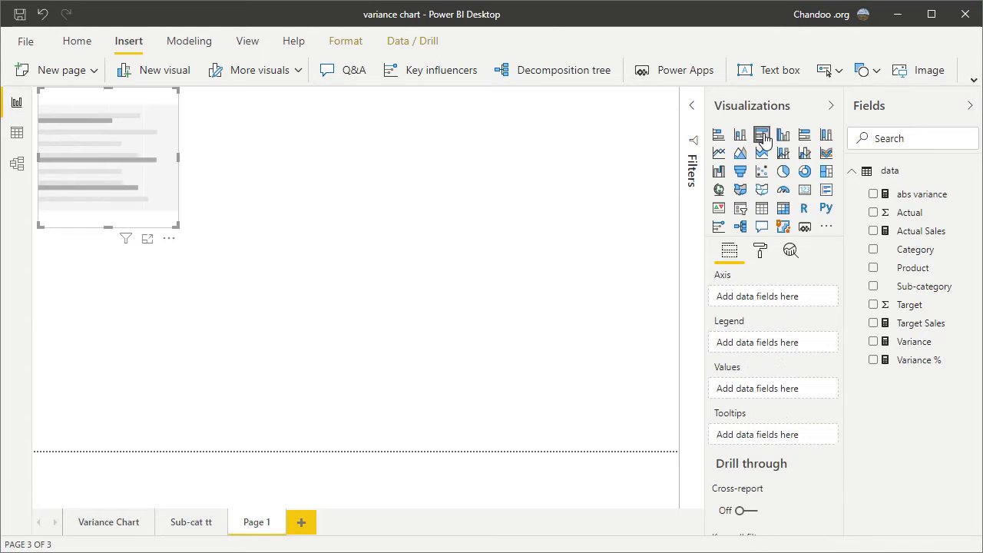
click(718, 135)
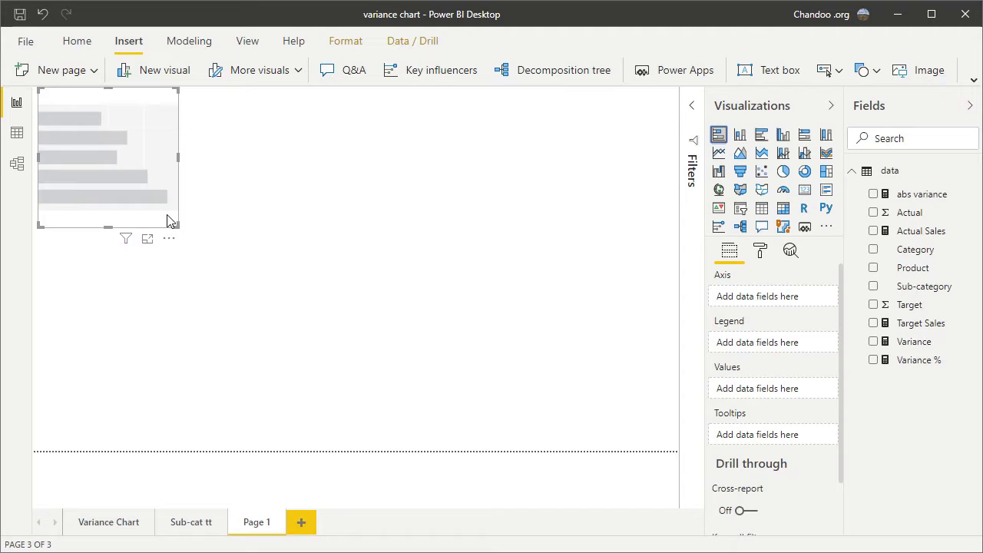
drag(167, 220, 429, 377)
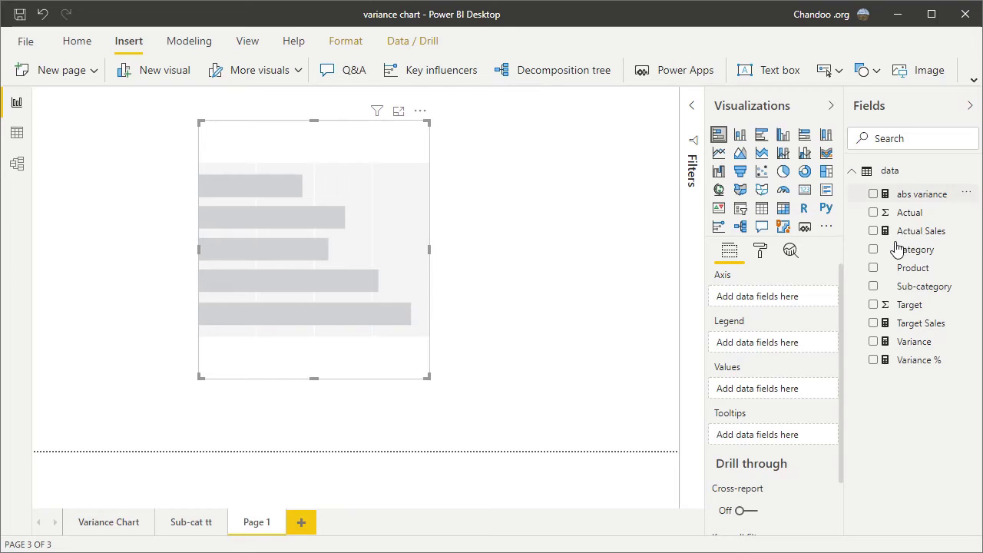
click(875, 252)
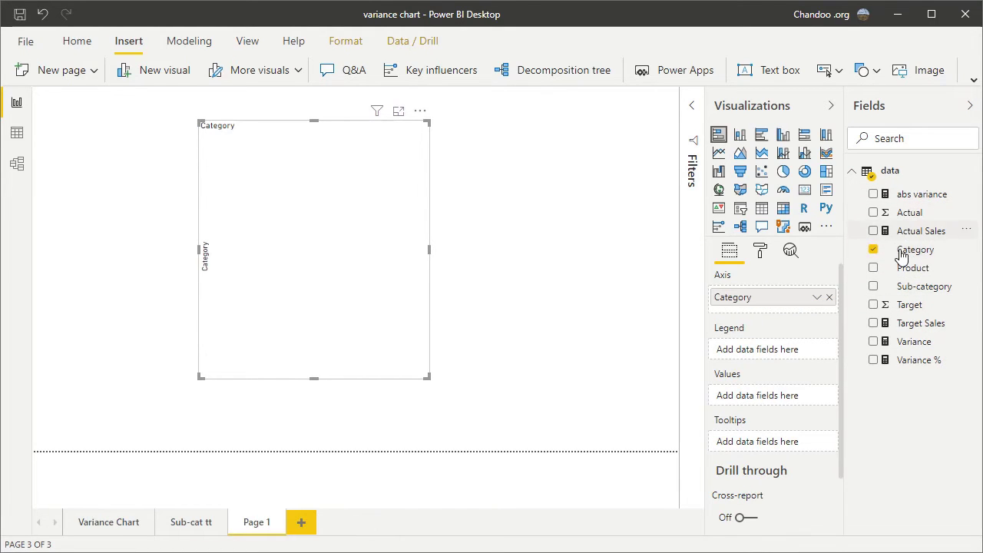
click(873, 231)
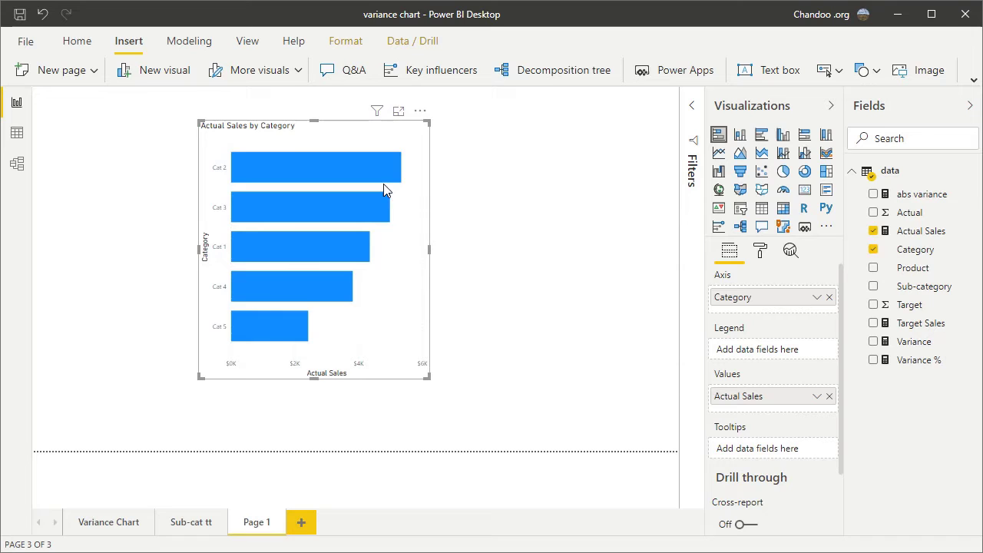
Duplicate the sales chart and swap the copy's values from Actual Sales to Variance.
drag(408, 241, 366, 235)
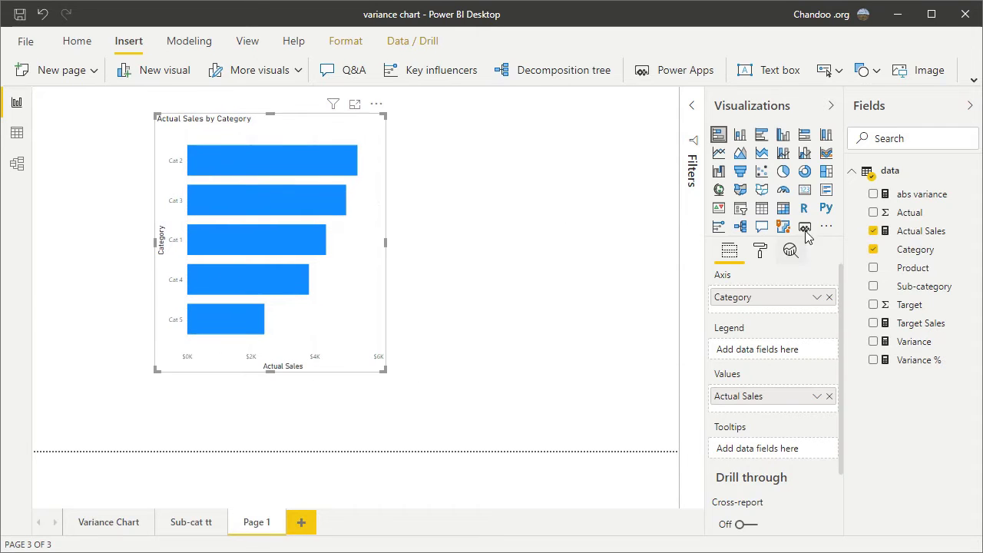
drag(364, 282, 608, 290)
key(ctrl+c)
key(ctrl+v)
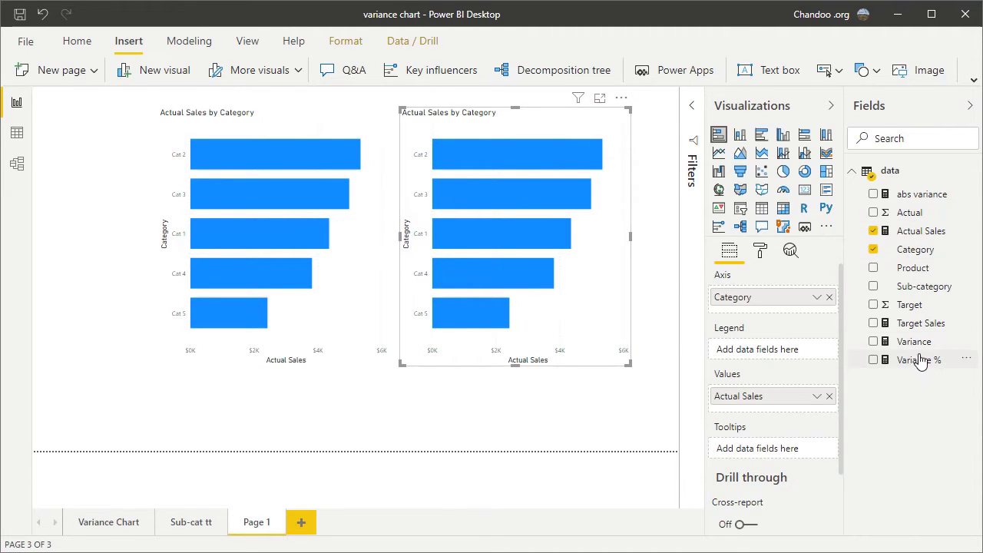
drag(914, 344, 768, 411)
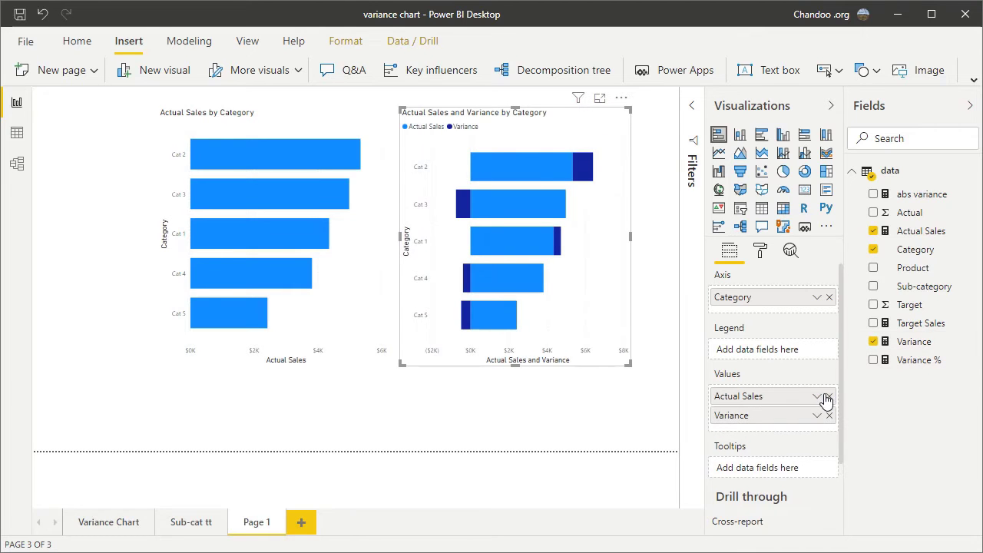
click(829, 396)
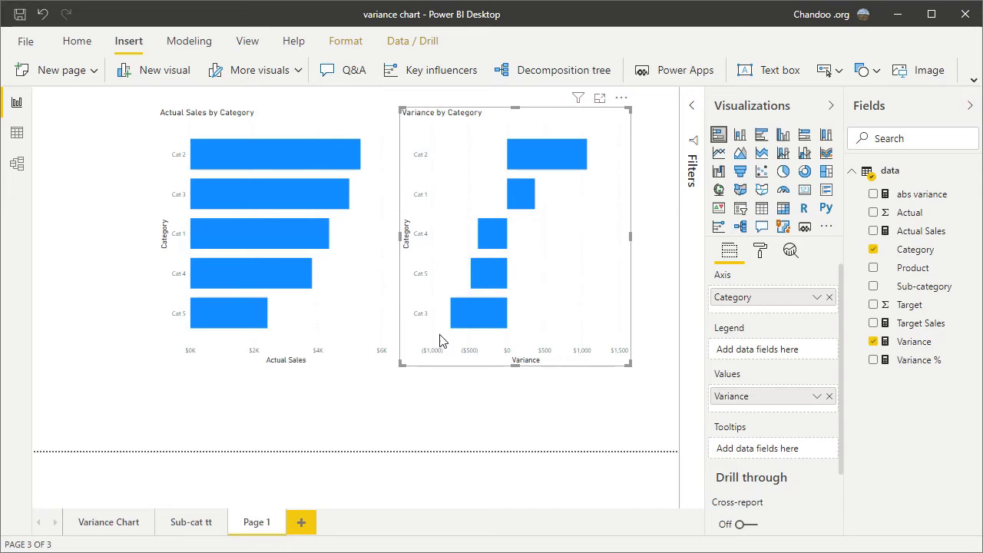
Cross-highlight Cat 1 and Cat 5 across both charts, then clear and reselect the variance chart.
click(400, 414)
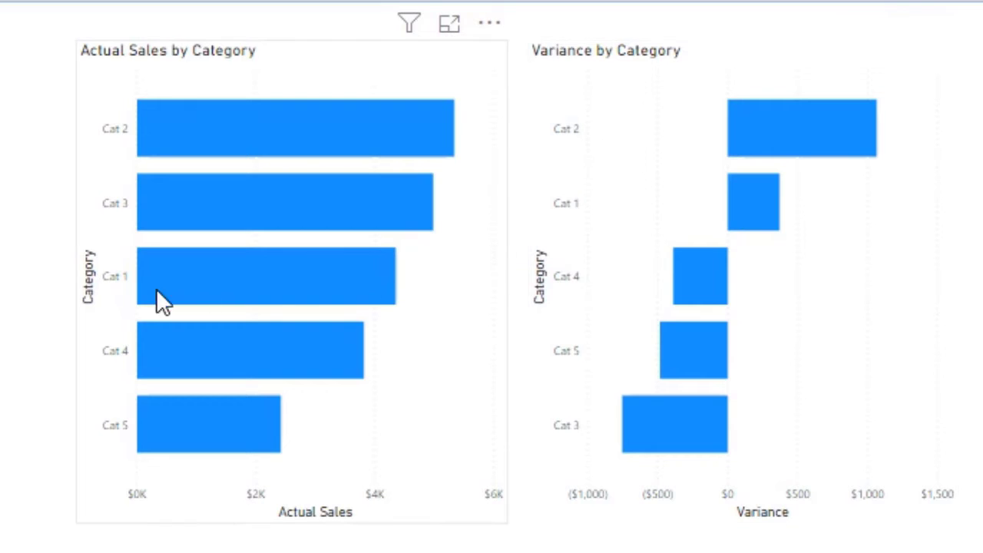
click(273, 280)
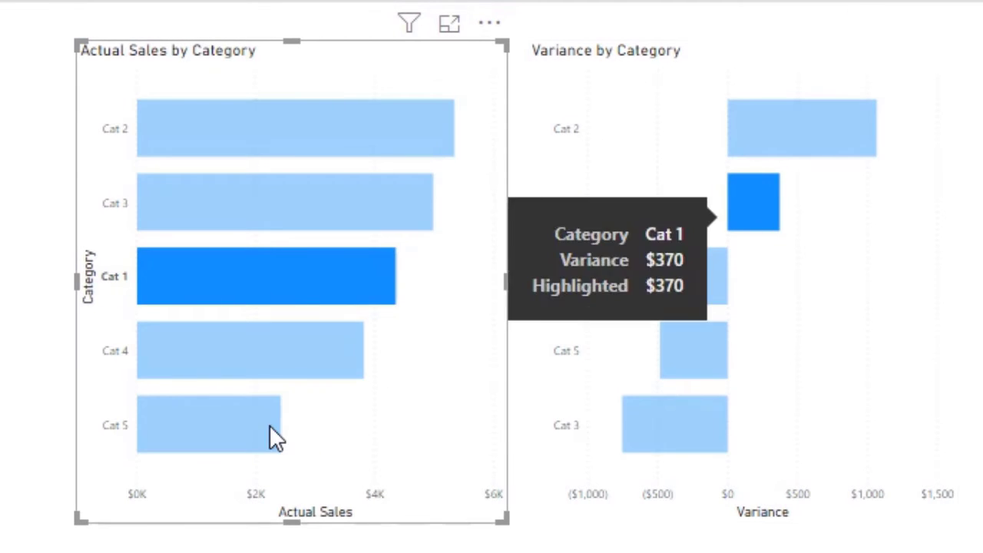
click(251, 427)
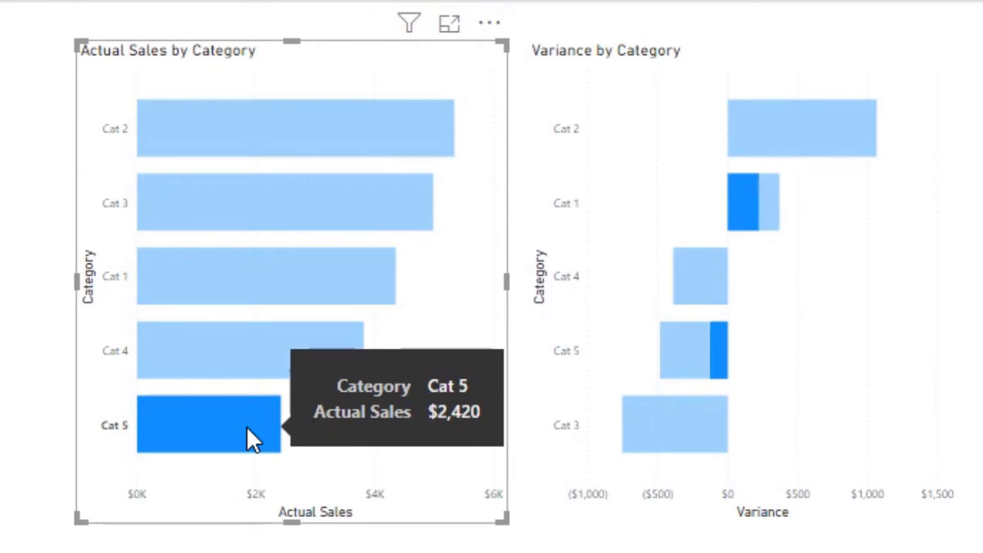
click(193, 432)
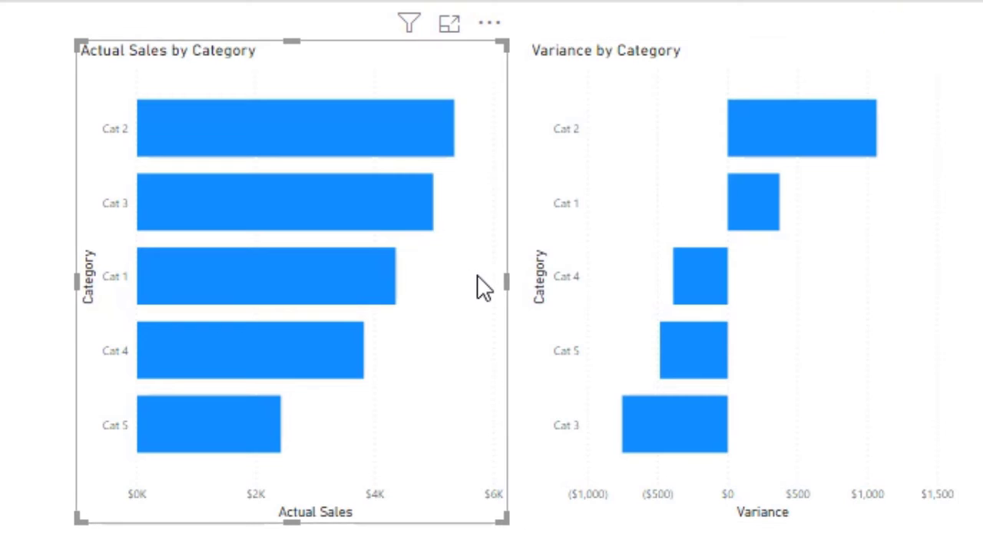
click(847, 321)
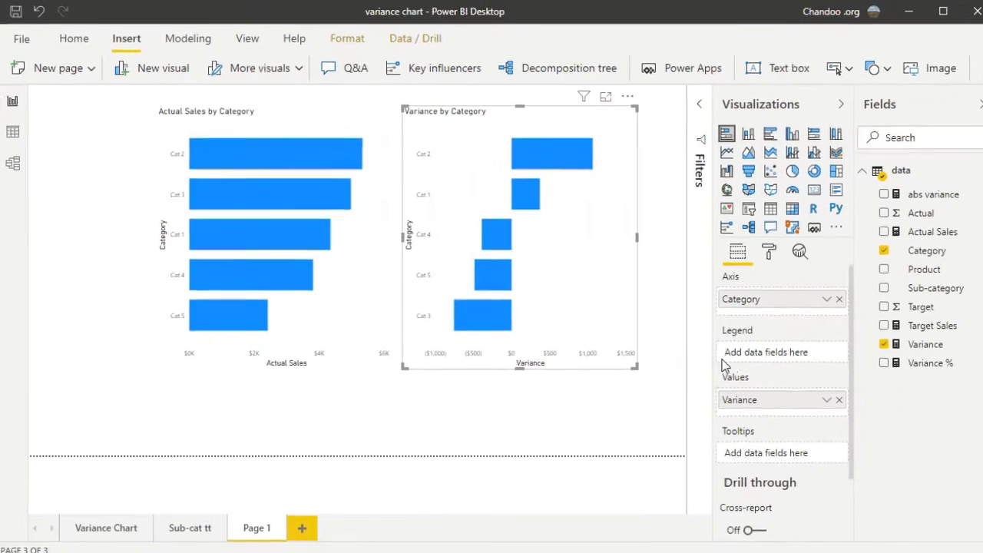
Add Actual Sales as a tooltip and sort the variance chart by Actual Sales.
drag(932, 234, 804, 449)
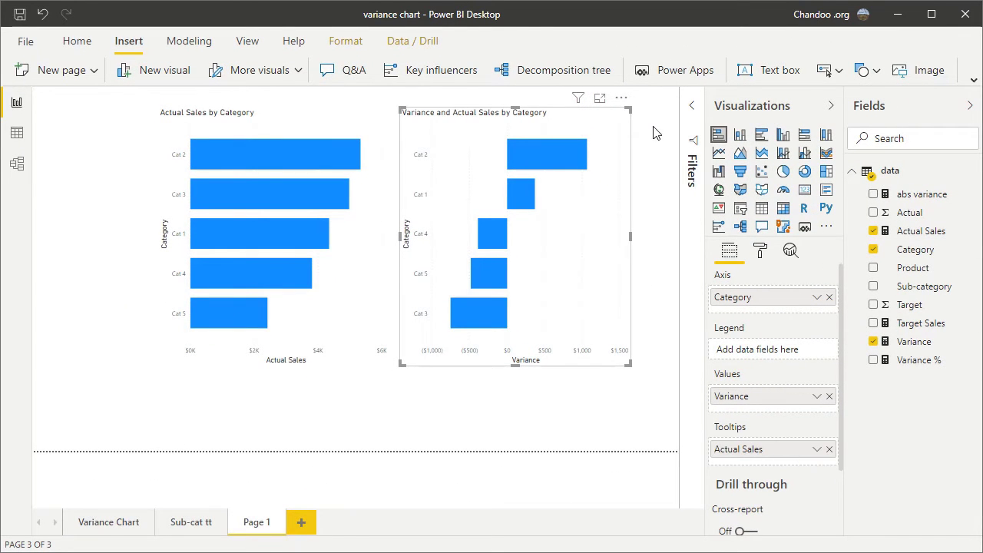
click(622, 100)
mouse_move(667, 226)
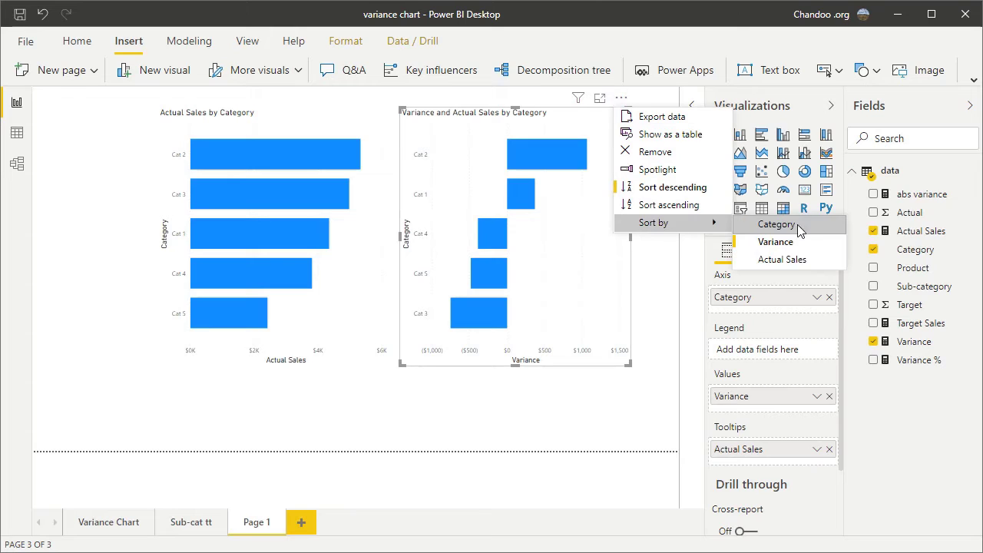
click(778, 261)
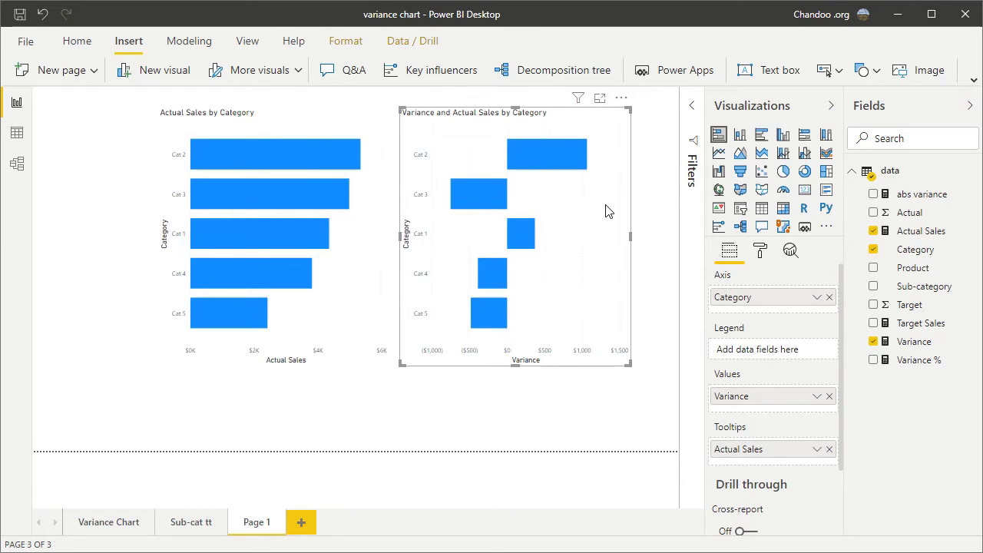
Set the variance bars' default colour to rule-based formatting driven by the Variance field.
click(760, 252)
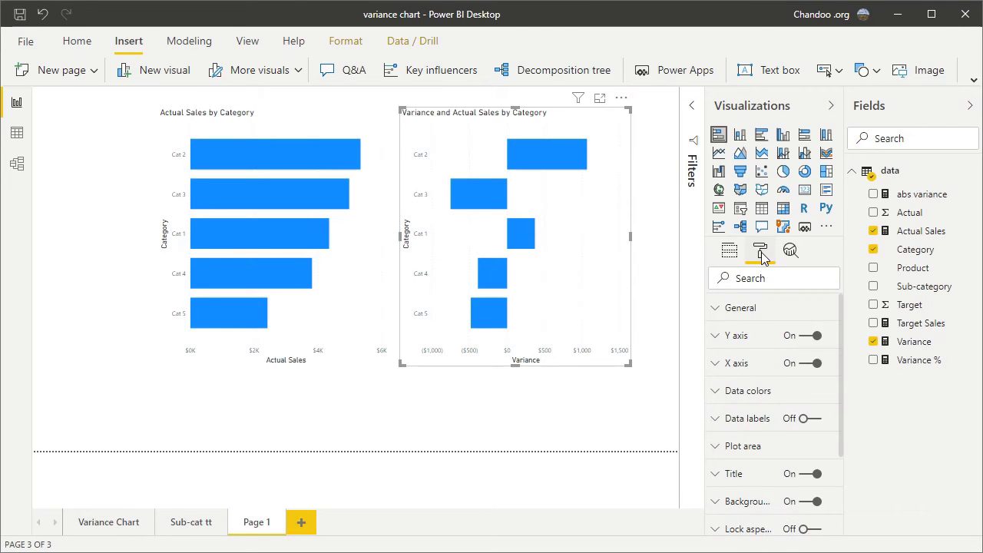
click(753, 391)
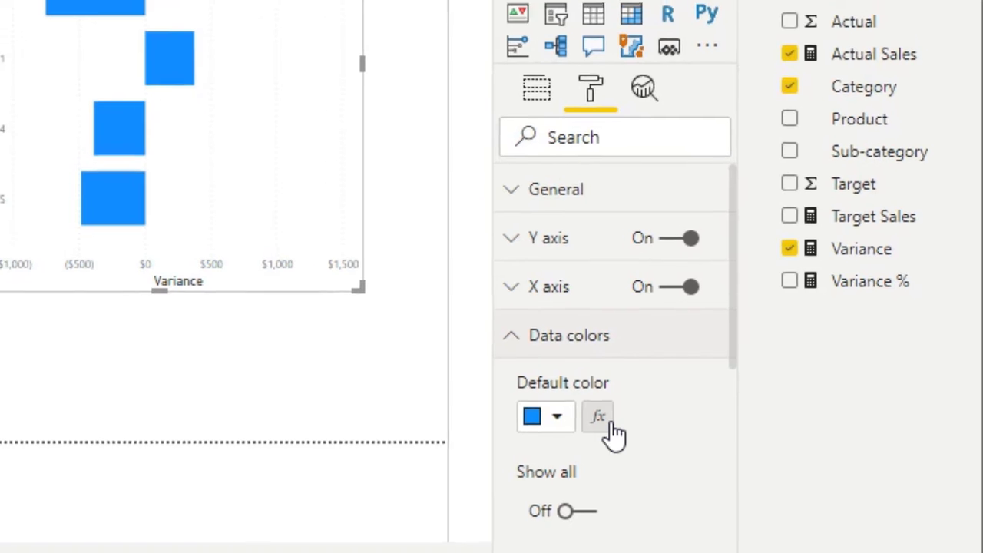
click(608, 423)
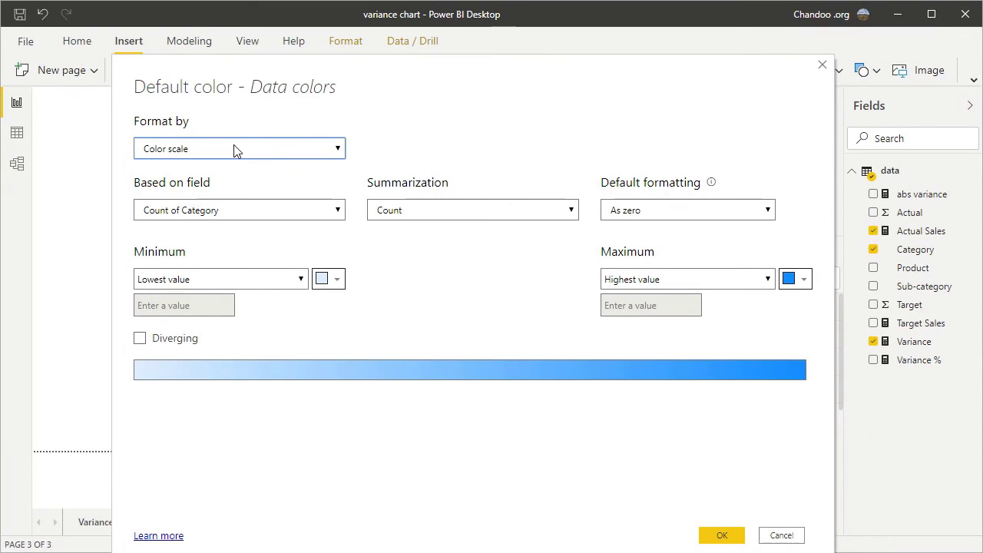
click(236, 149)
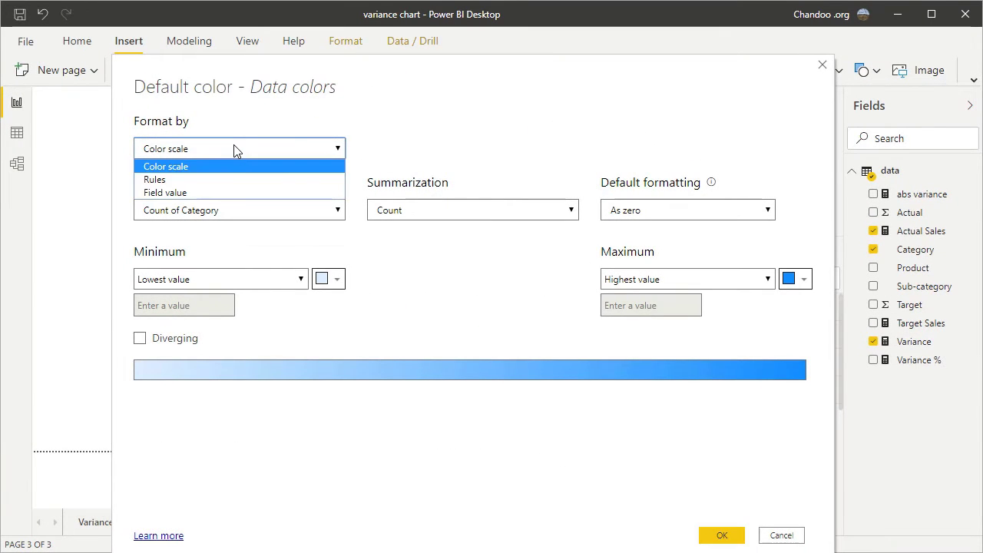
click(221, 185)
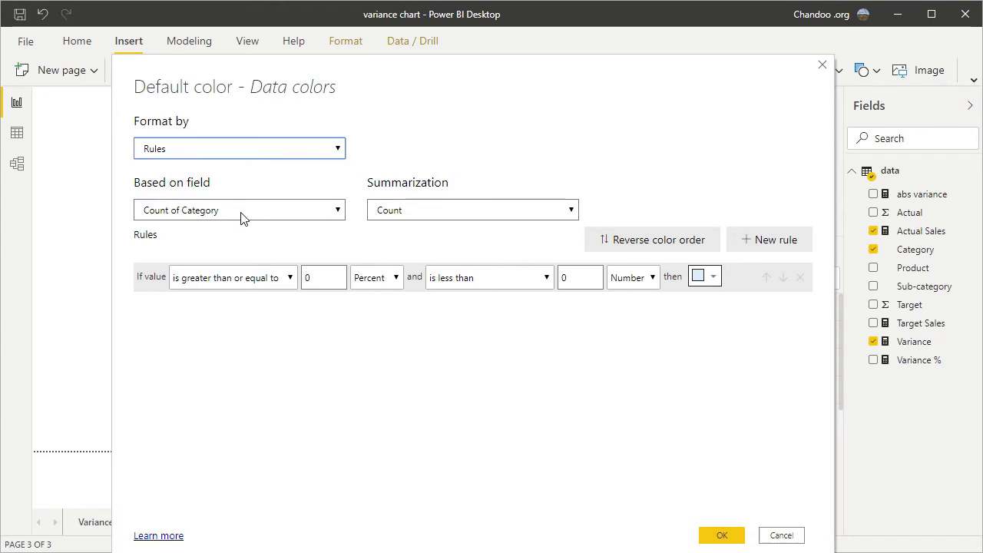
click(241, 211)
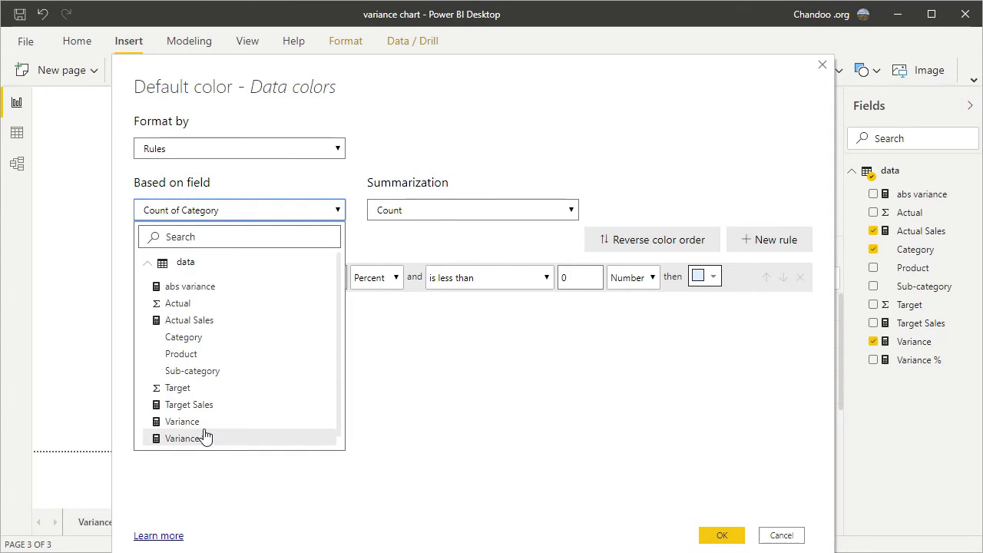
click(205, 423)
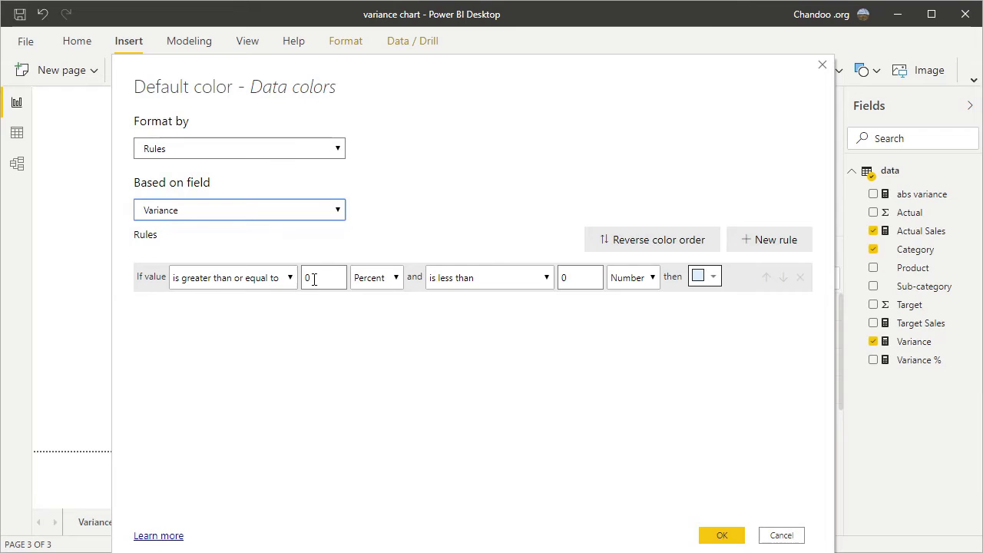
Define the first rule: Variance of 0 or more (Number) coloured green.
click(384, 284)
click(382, 296)
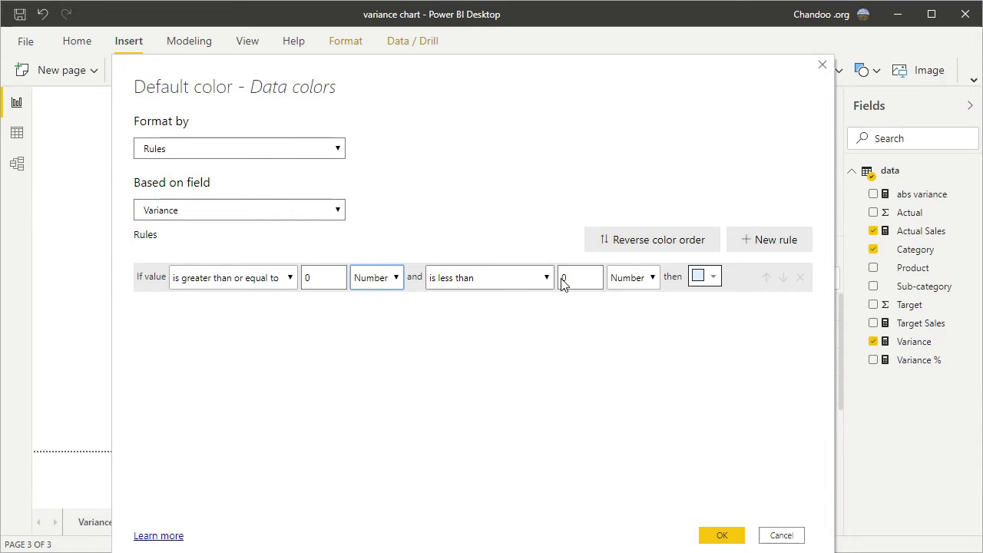
click(650, 278)
click(609, 292)
double_click(584, 279)
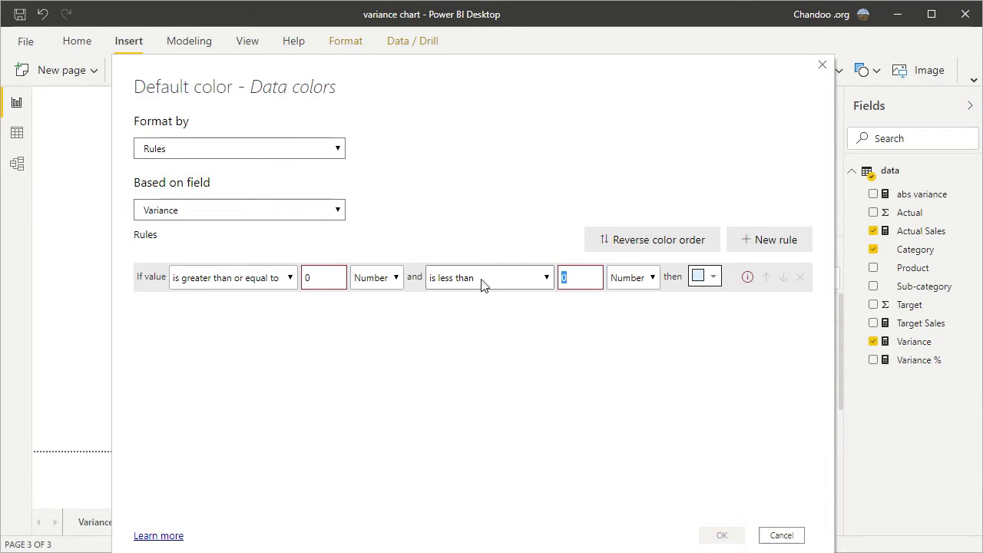
key(BackSpace)
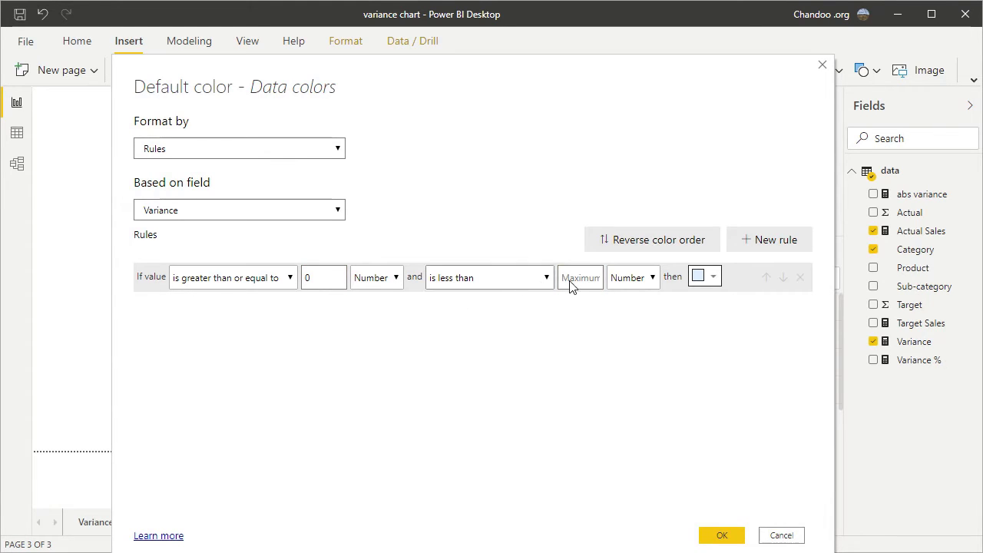
click(705, 277)
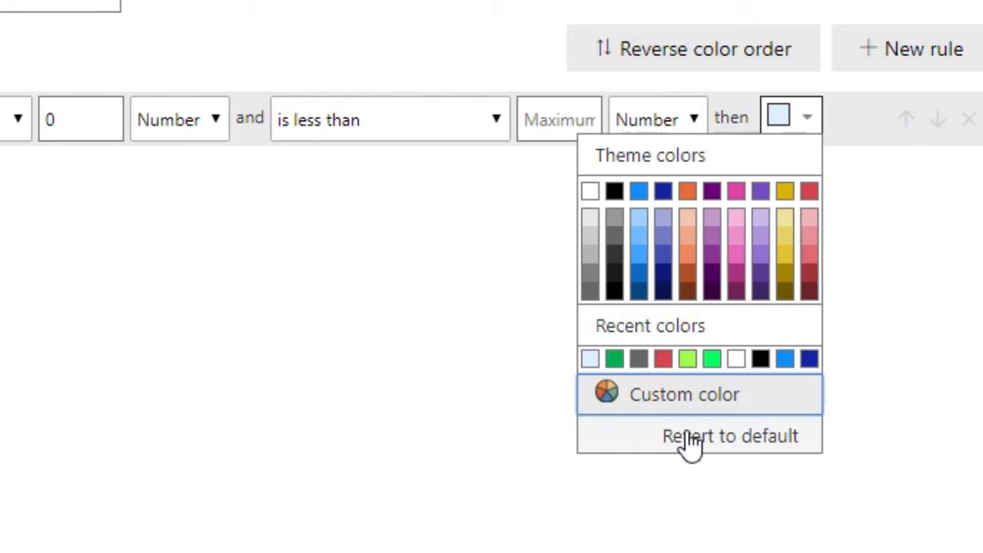
click(614, 360)
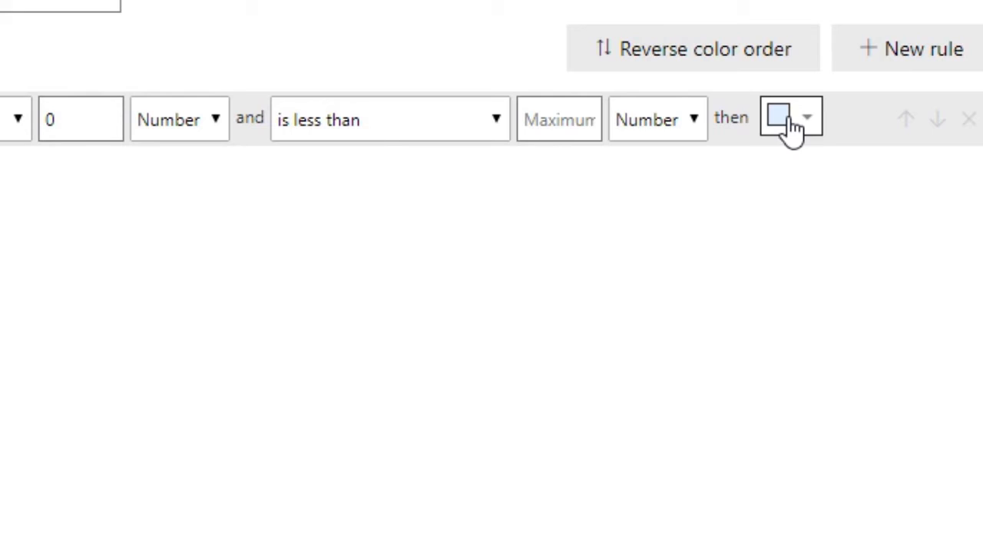
click(791, 127)
click(617, 359)
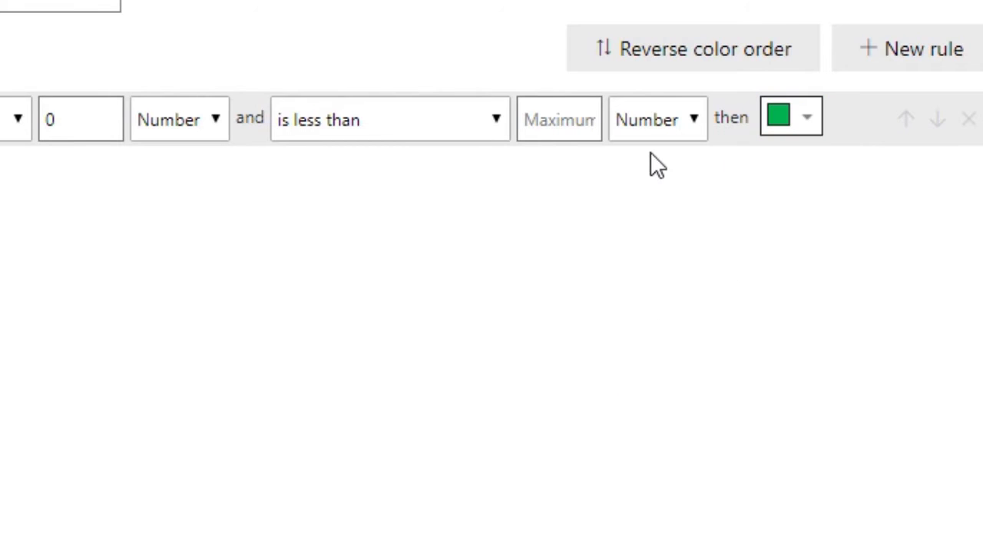
Add a second rule colouring Variance below 0 (Number) red, and apply the rules.
click(933, 50)
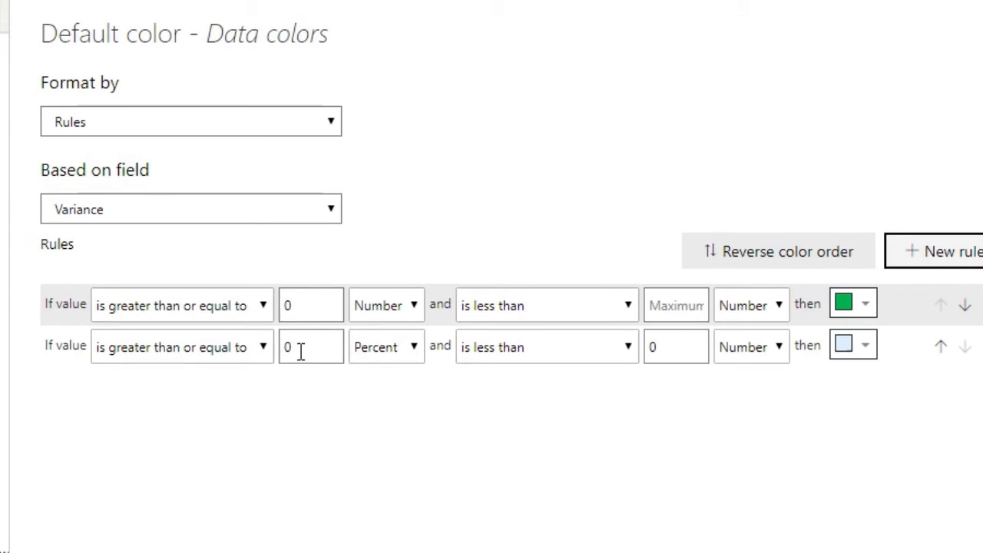
click(400, 350)
click(381, 374)
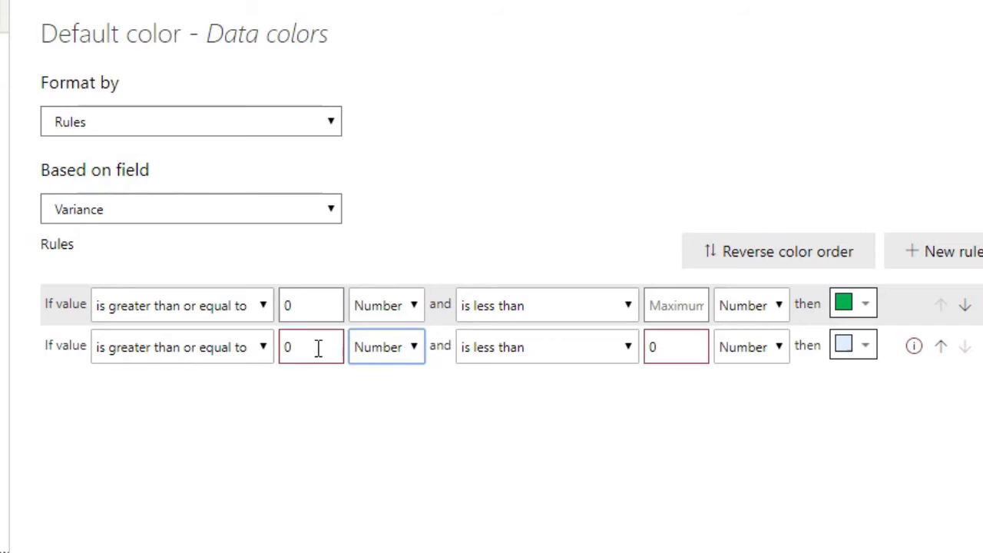
drag(318, 347, 247, 348)
key(BackSpace)
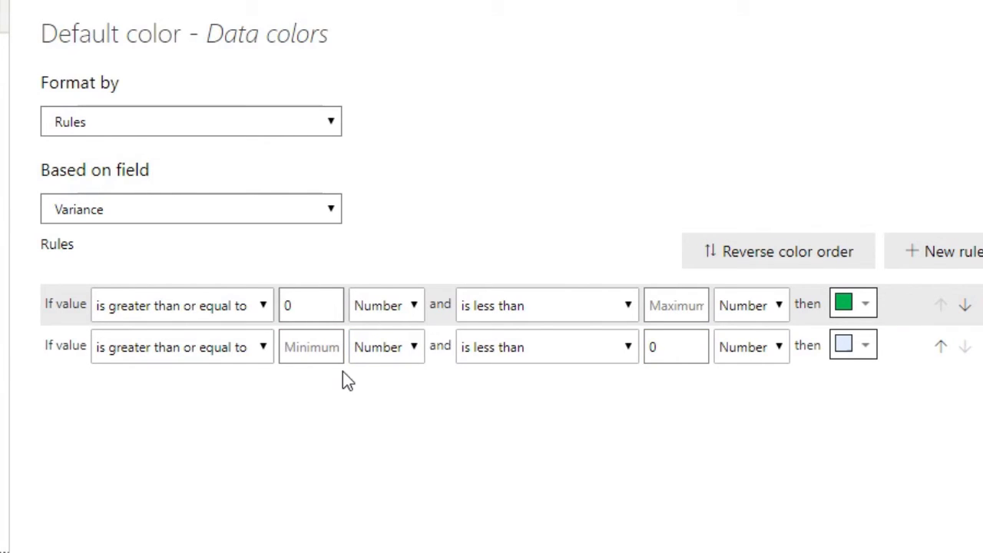
click(685, 352)
click(865, 346)
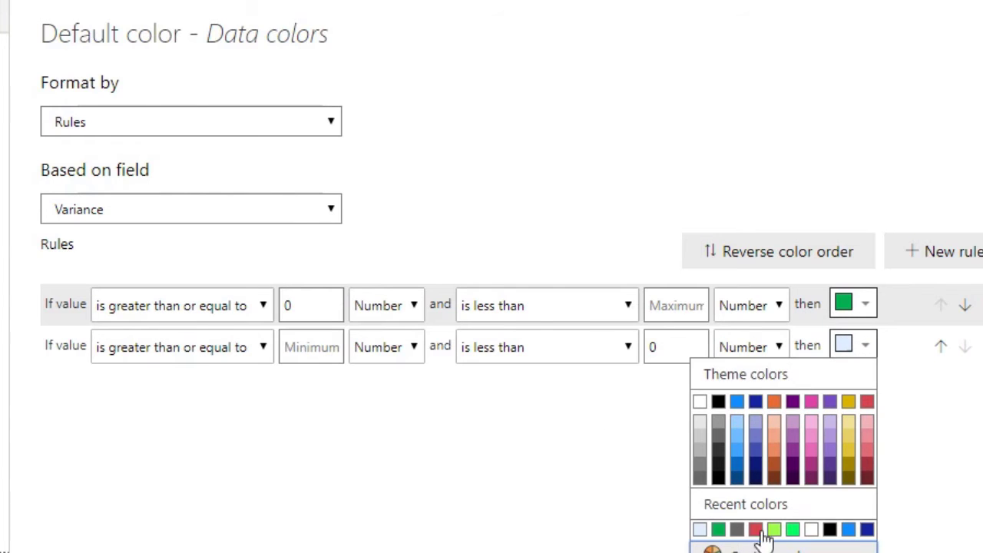
click(867, 401)
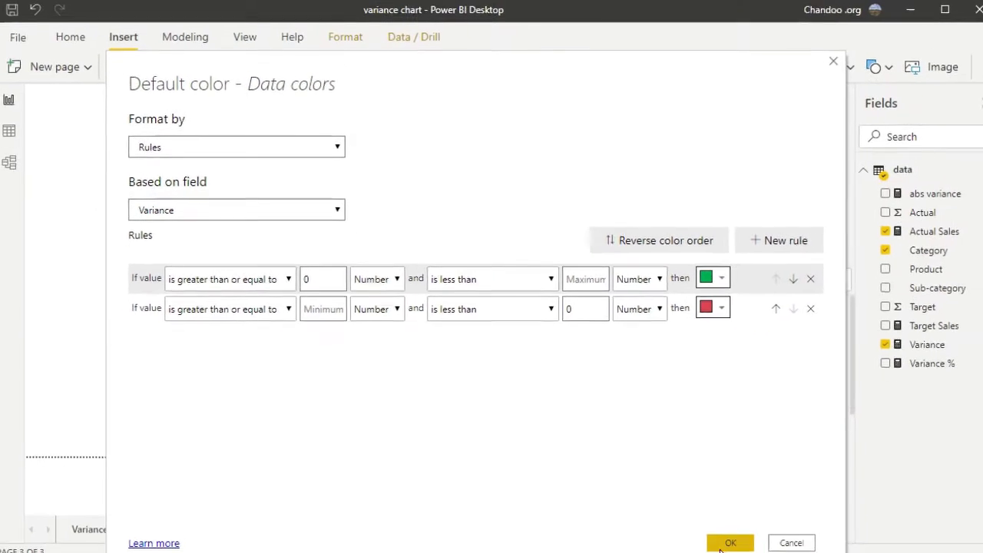
click(715, 540)
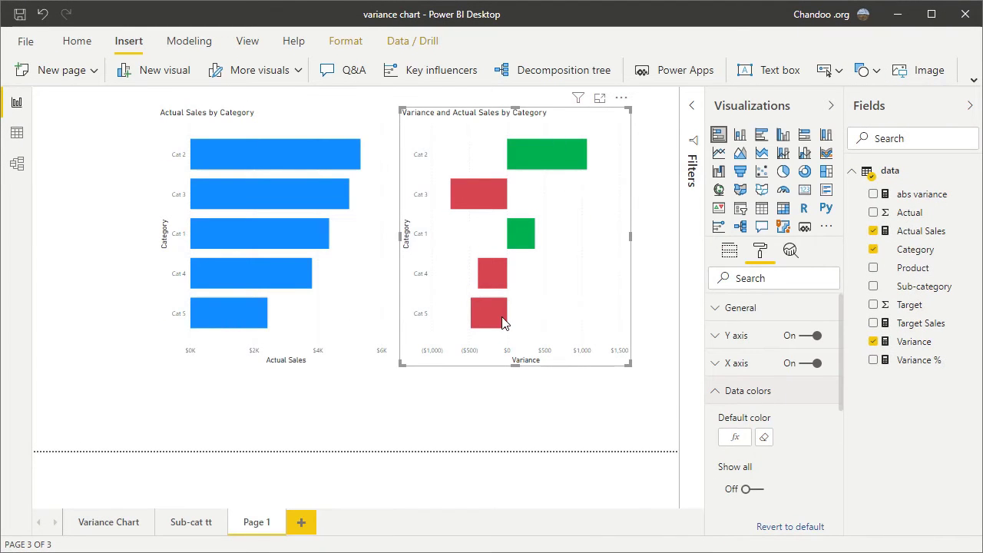
Make the Actual Sales by Category bars grey using a theme swatch.
click(361, 298)
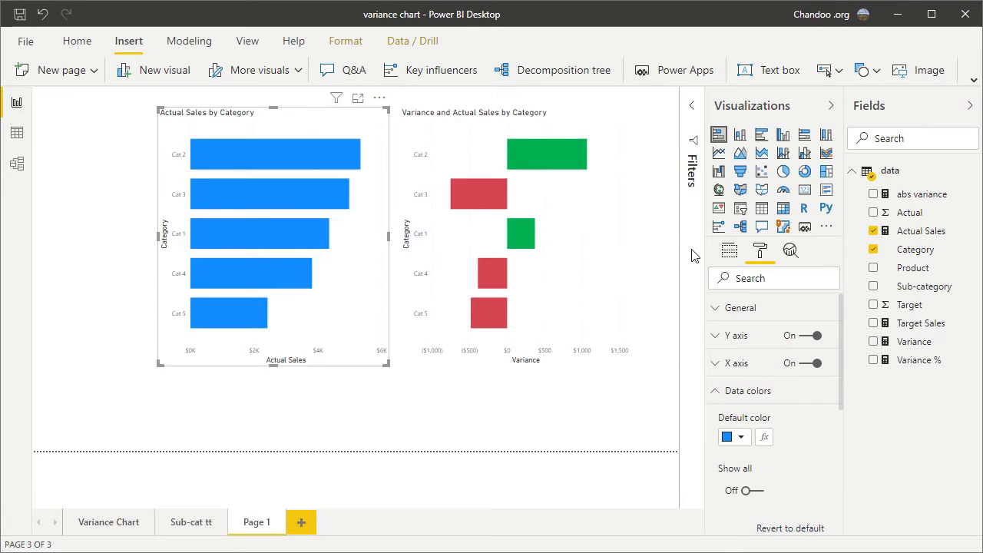
click(731, 437)
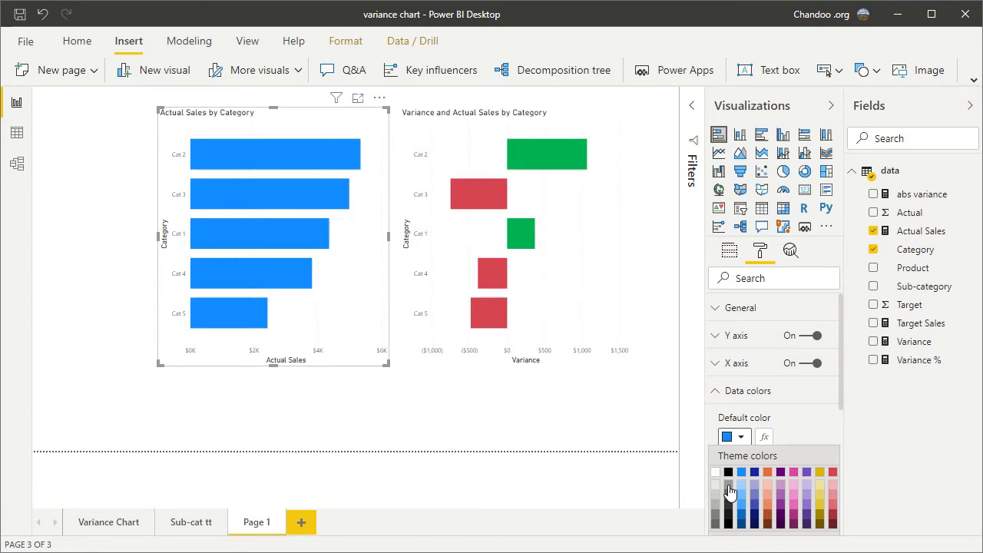
click(730, 493)
click(336, 420)
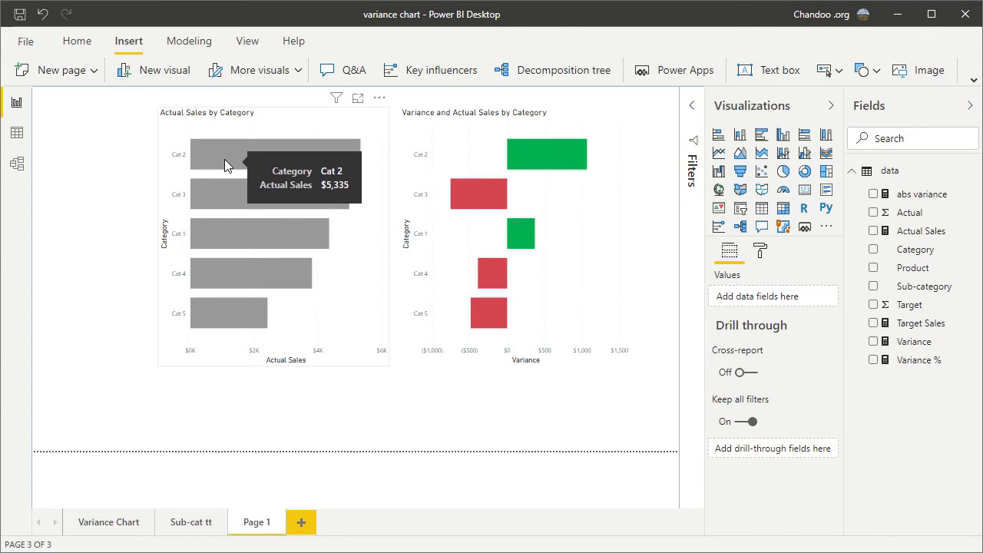
Give the variance chart 50% inner padding and 20% maximum size, keeping minimum category width 20.
click(582, 210)
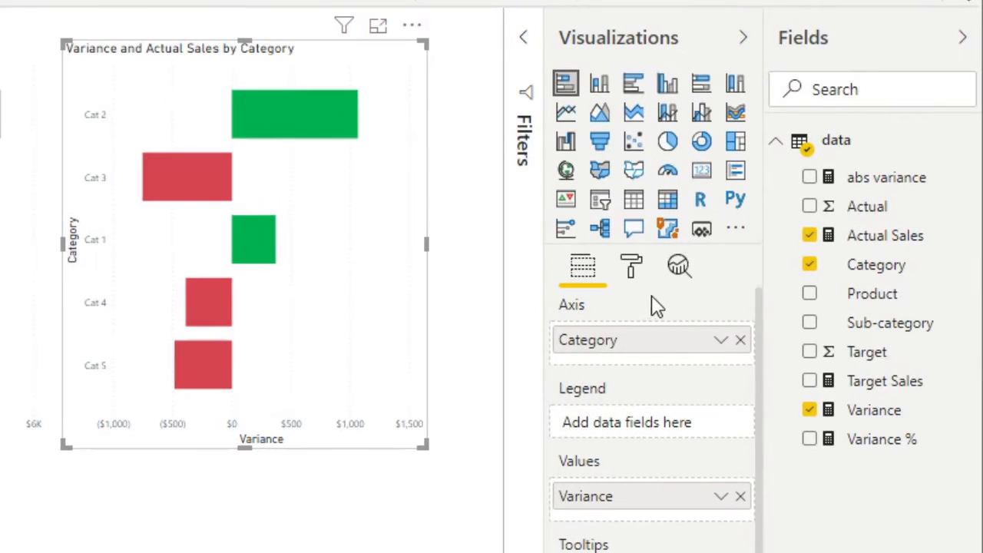
click(632, 268)
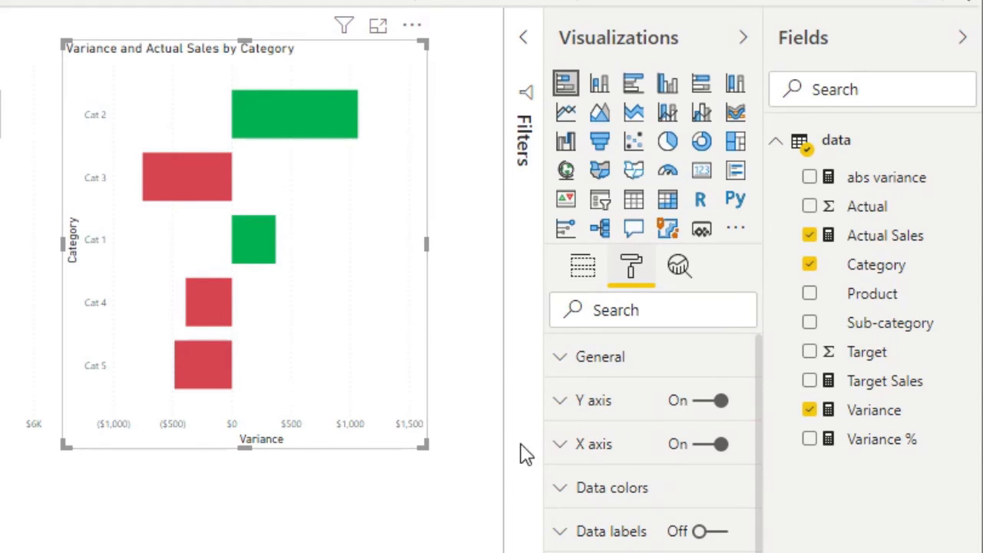
click(584, 401)
scroll(696, 473, down, 5)
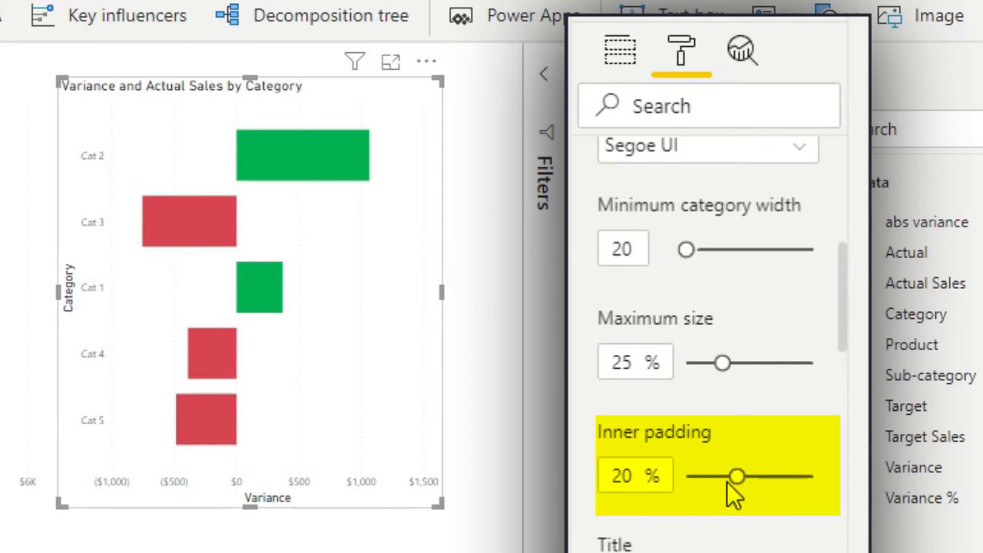
mouse_move(728, 481)
mouse_down()
mouse_move(805, 486)
mouse_move(819, 503)
mouse_up()
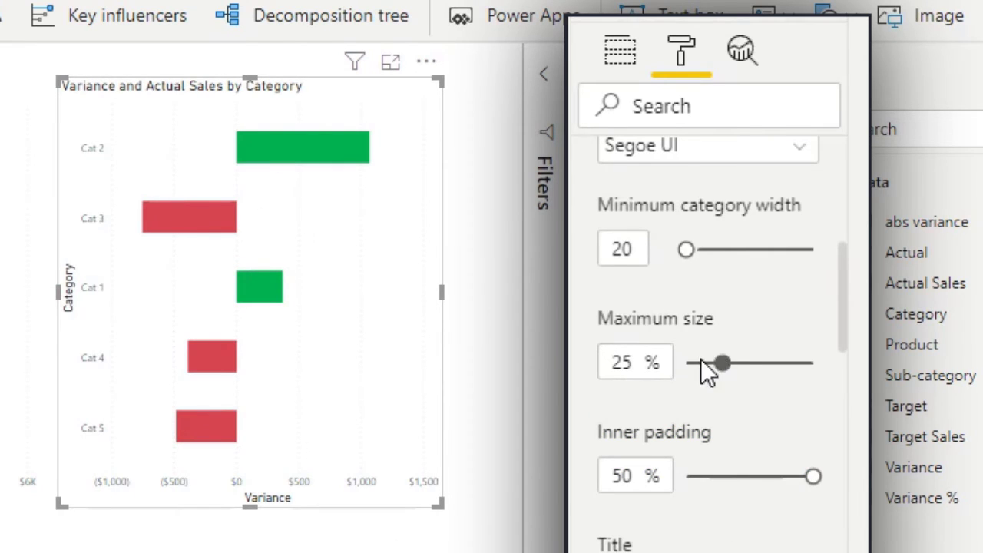
drag(691, 250, 807, 248)
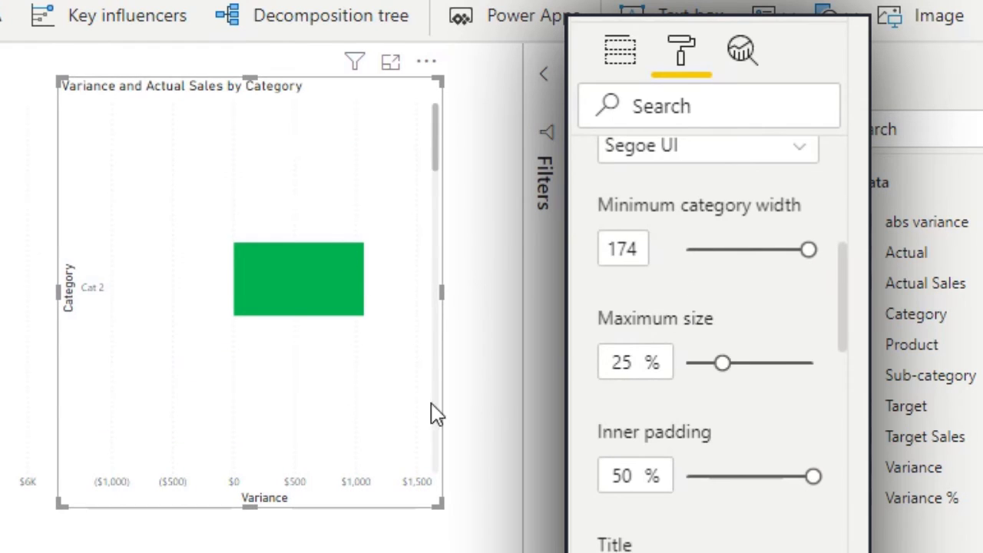
drag(809, 252, 585, 253)
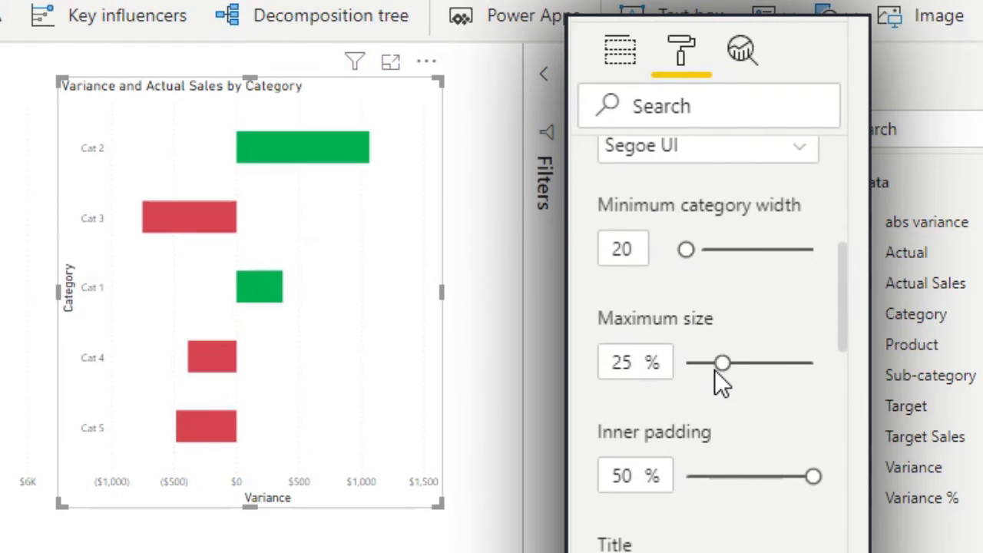
mouse_move(721, 363)
mouse_down()
mouse_move(815, 365)
mouse_move(805, 355)
mouse_move(694, 373)
mouse_move(705, 370)
mouse_up()
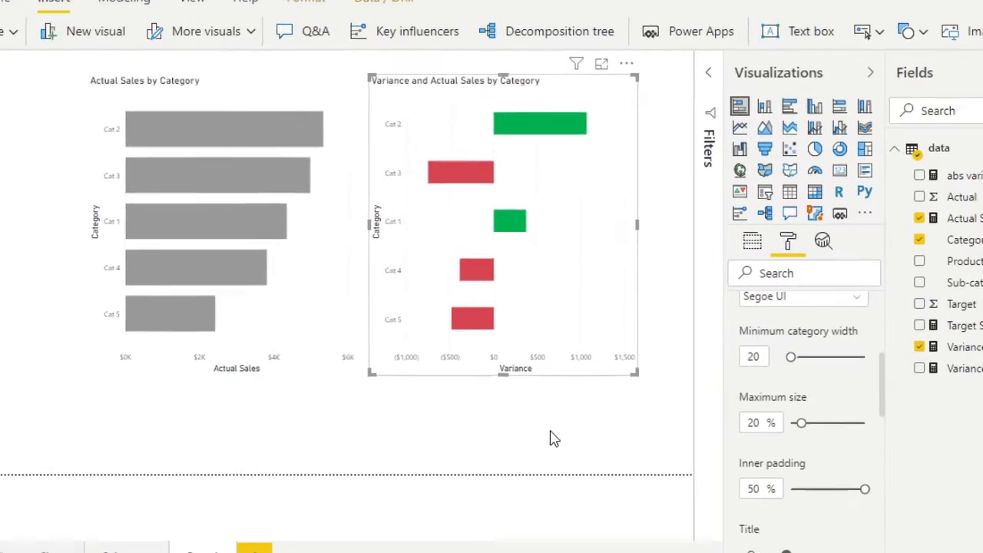
click(315, 549)
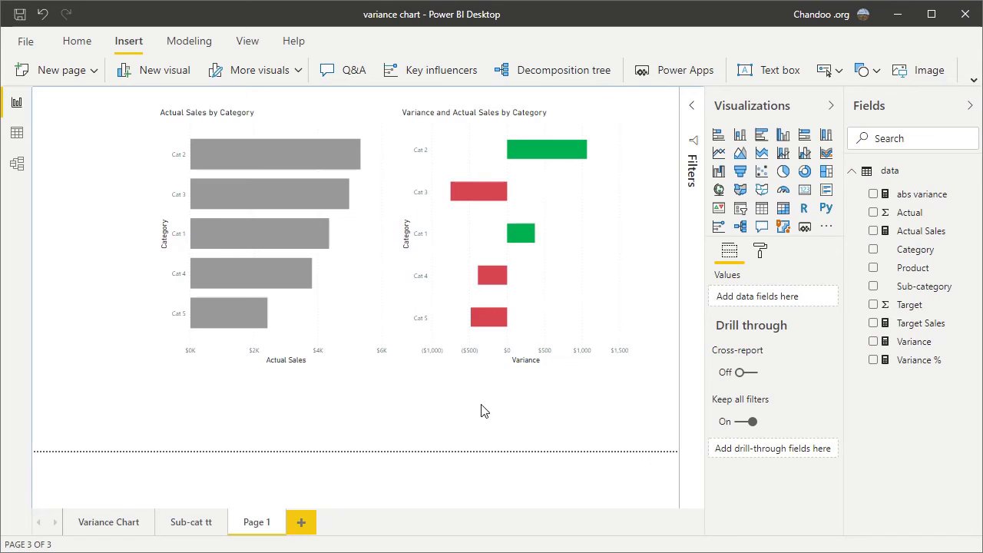
Hide the variance chart's category labels and its Y axis title.
click(600, 309)
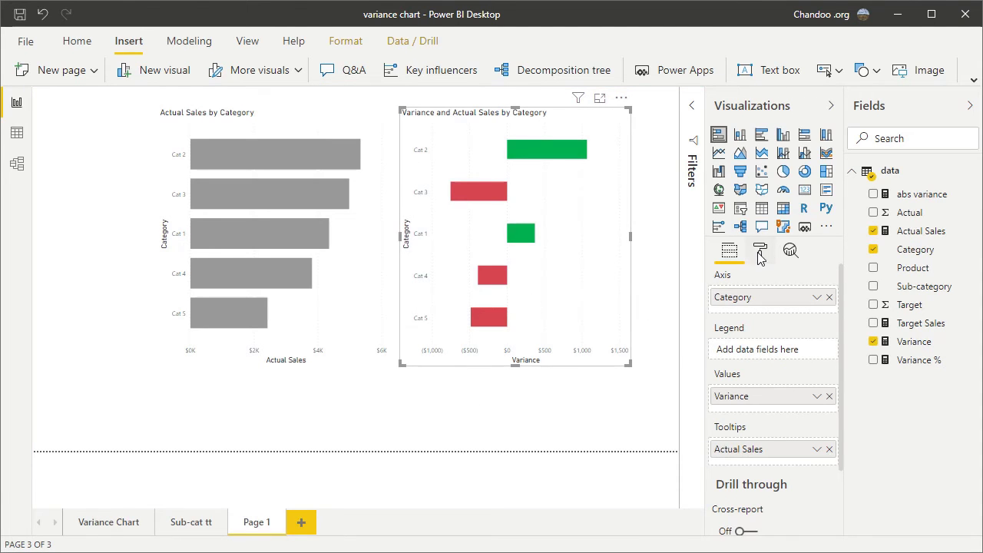
click(759, 251)
click(799, 338)
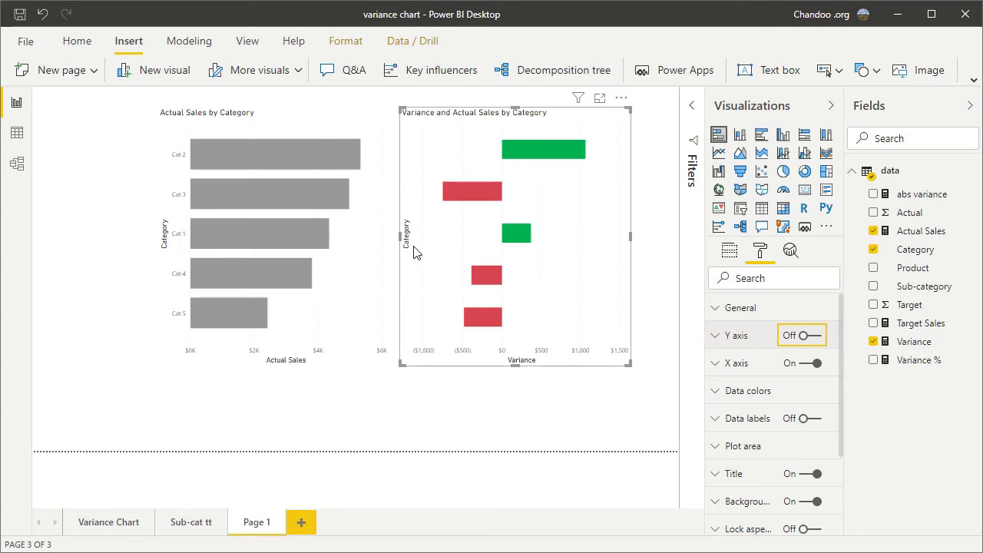
click(749, 338)
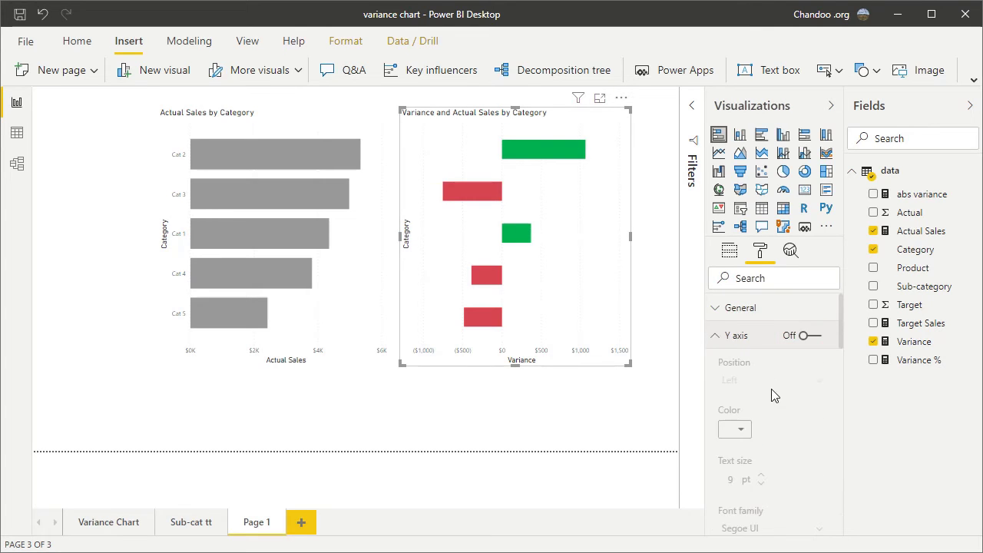
scroll(773, 395, down, 8)
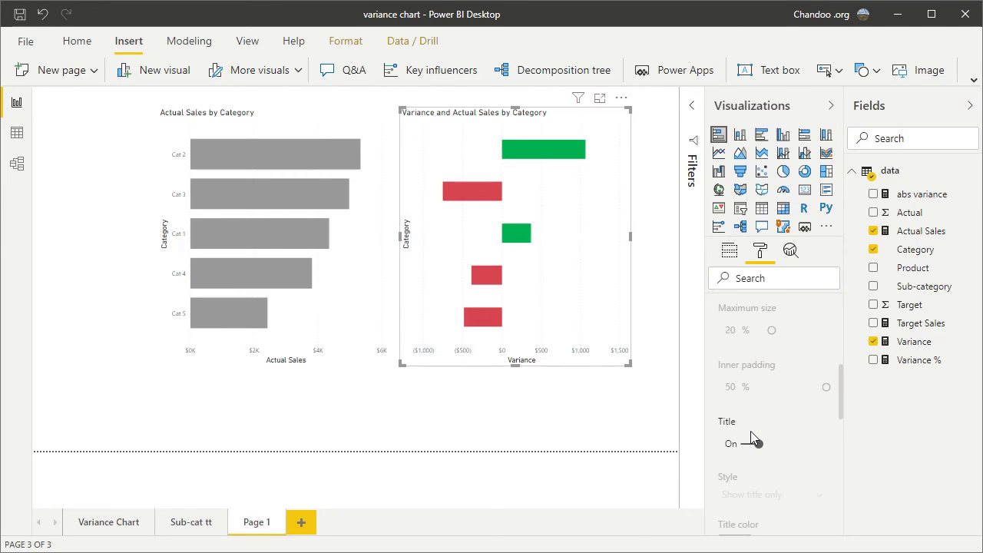
click(752, 444)
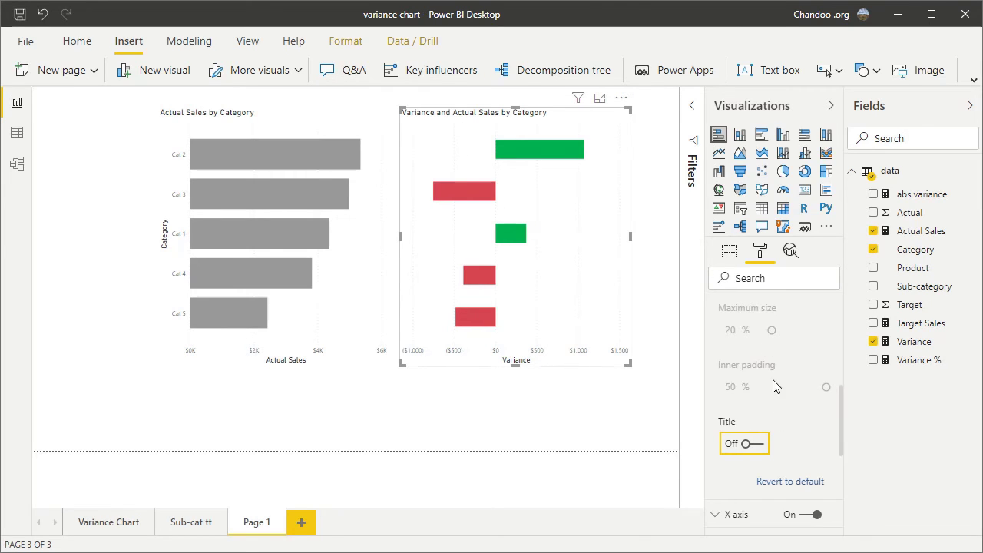
scroll(776, 386, up, 1)
scroll(785, 372, down, 2)
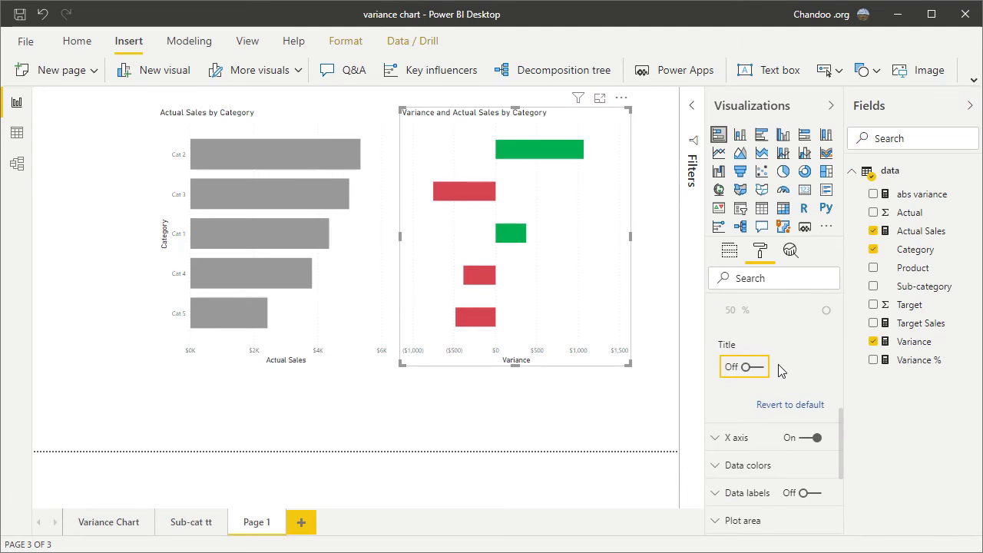
scroll(781, 371, up, 5)
click(727, 336)
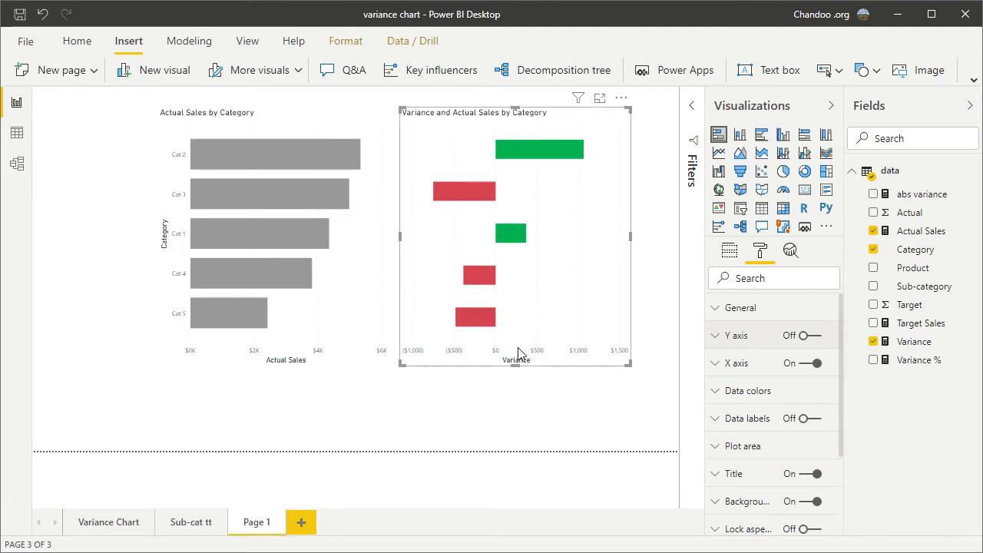
Turn off the Variance X axis title and the variance chart's title.
click(741, 366)
scroll(785, 406, down, 5)
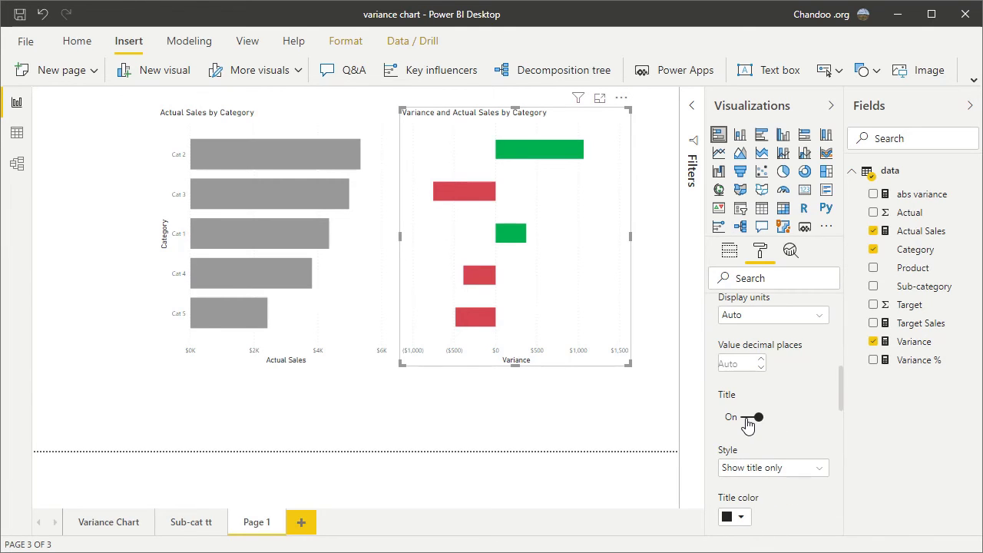
click(758, 417)
scroll(756, 380, up, 5)
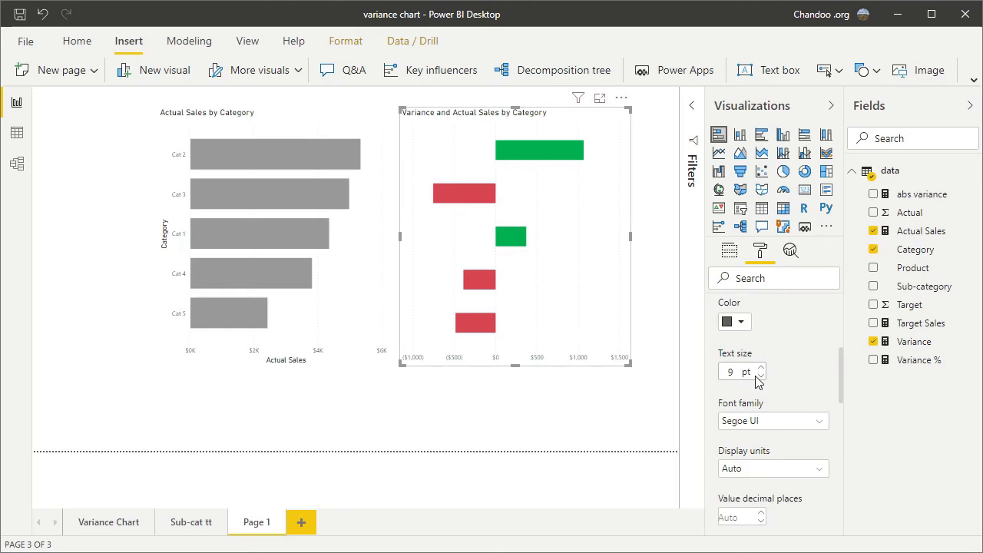
click(736, 367)
scroll(764, 396, down, 1)
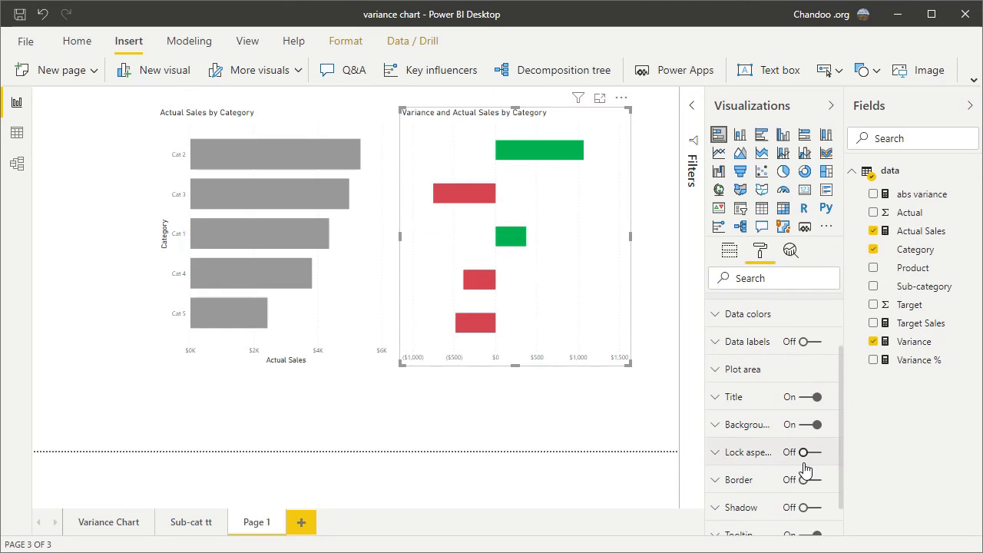
click(810, 398)
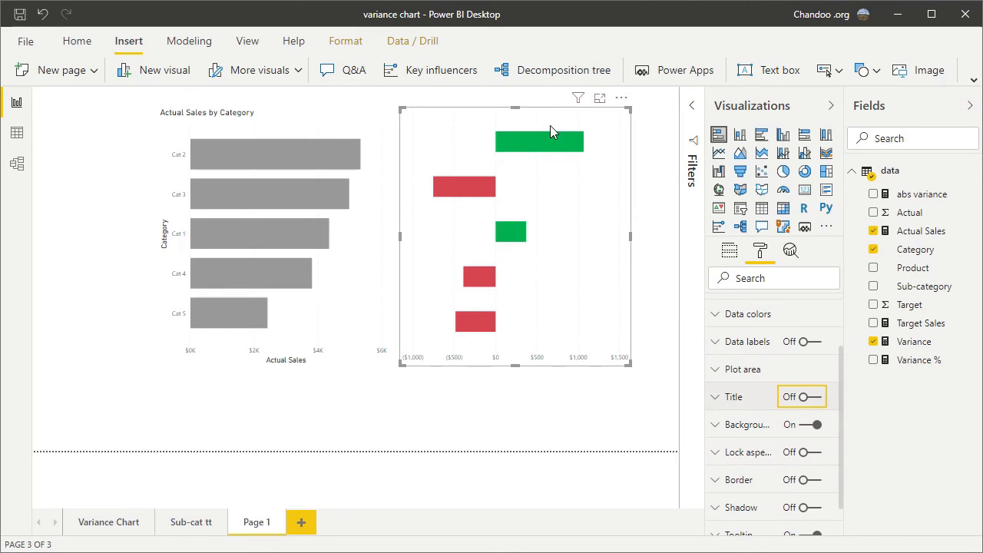
Turn off the Actual Sales X axis title on the sales chart.
click(377, 236)
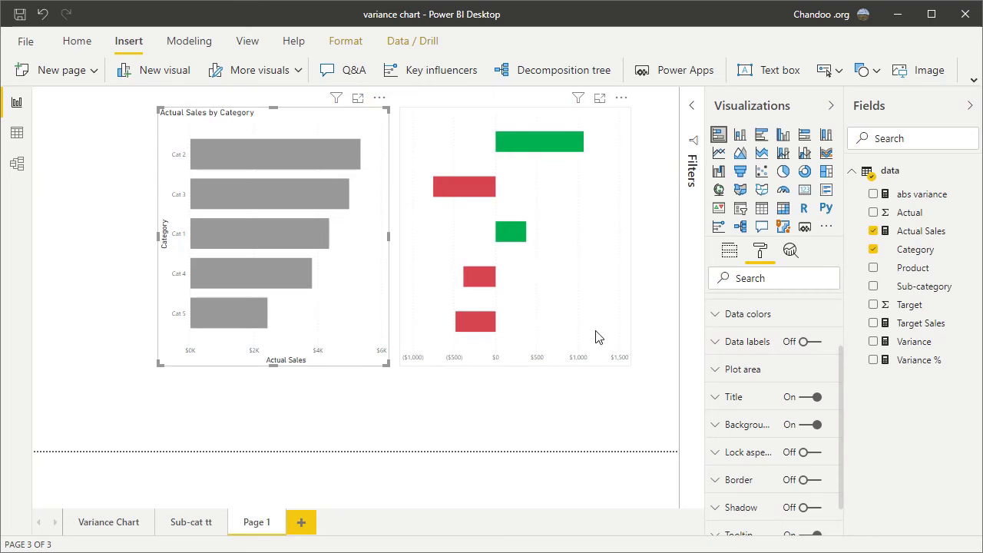
scroll(768, 369, up, 2)
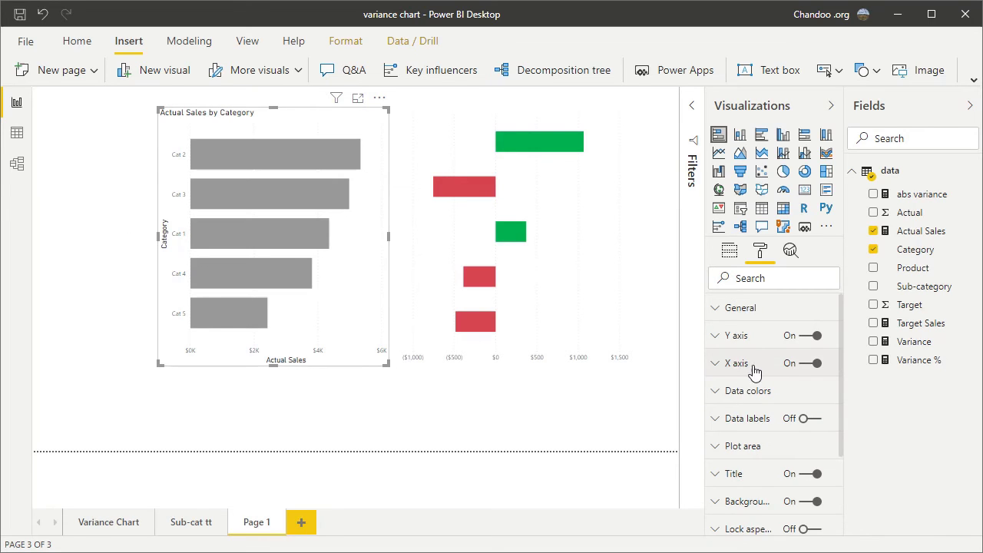
click(738, 364)
scroll(760, 423, down, 5)
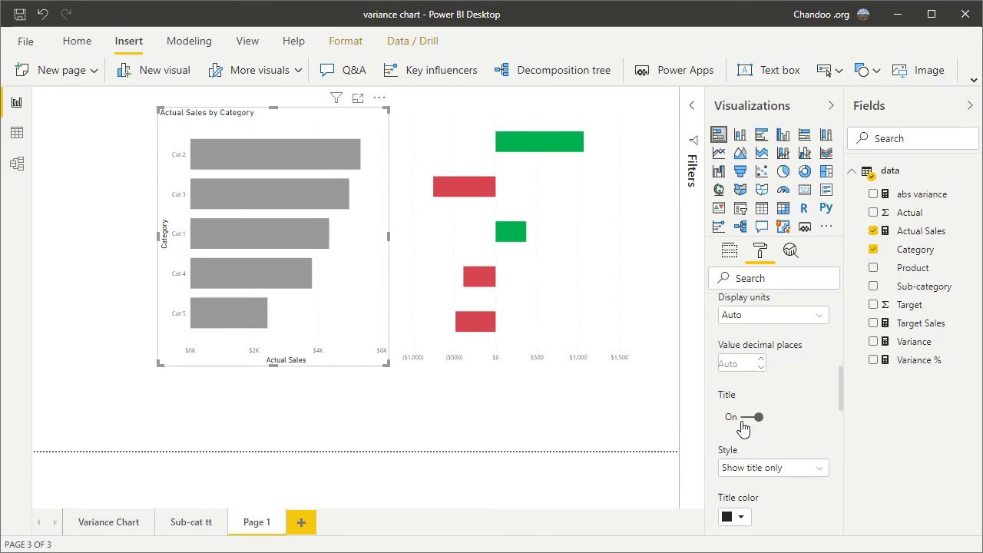
click(746, 418)
scroll(757, 407, up, 4)
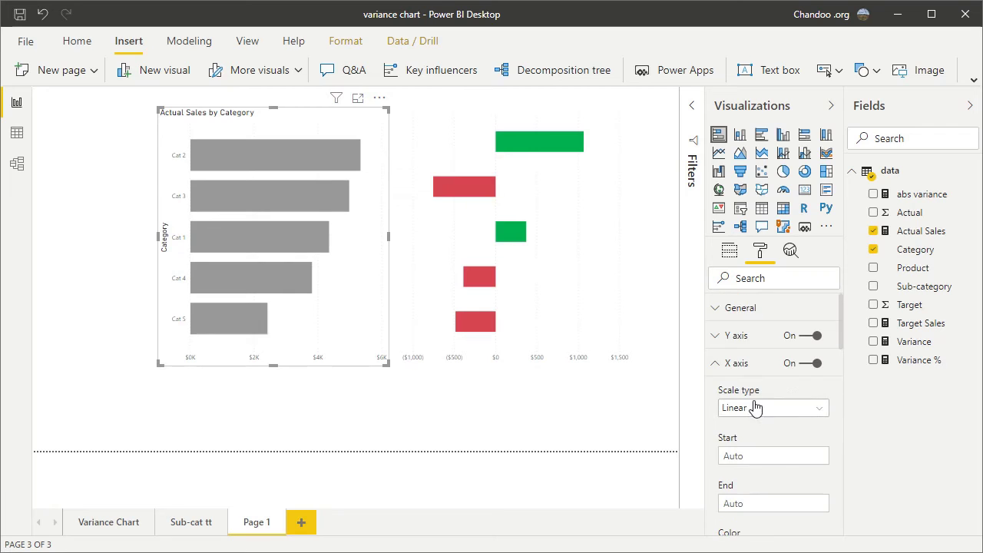
click(740, 361)
Turn off the Category Y axis title and the Actual Sales by Category chart title.
click(738, 335)
scroll(758, 421, down, 6)
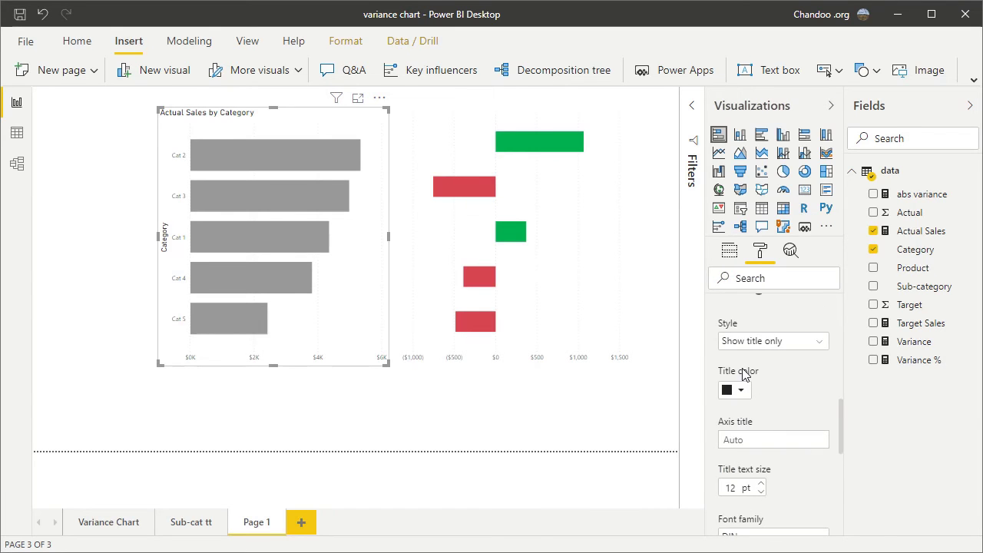
scroll(746, 375, up, 1)
click(745, 368)
scroll(743, 357, up, 4)
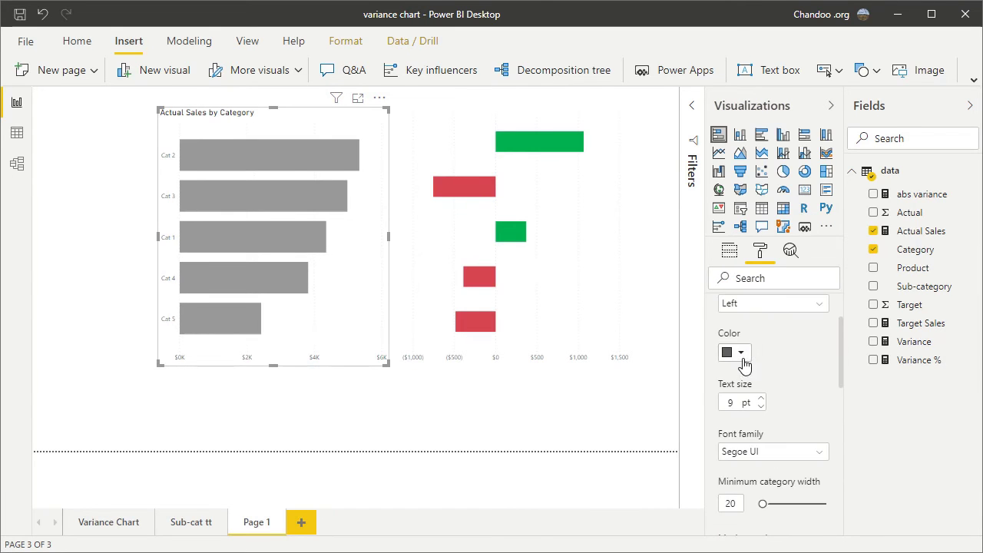
click(742, 338)
click(801, 473)
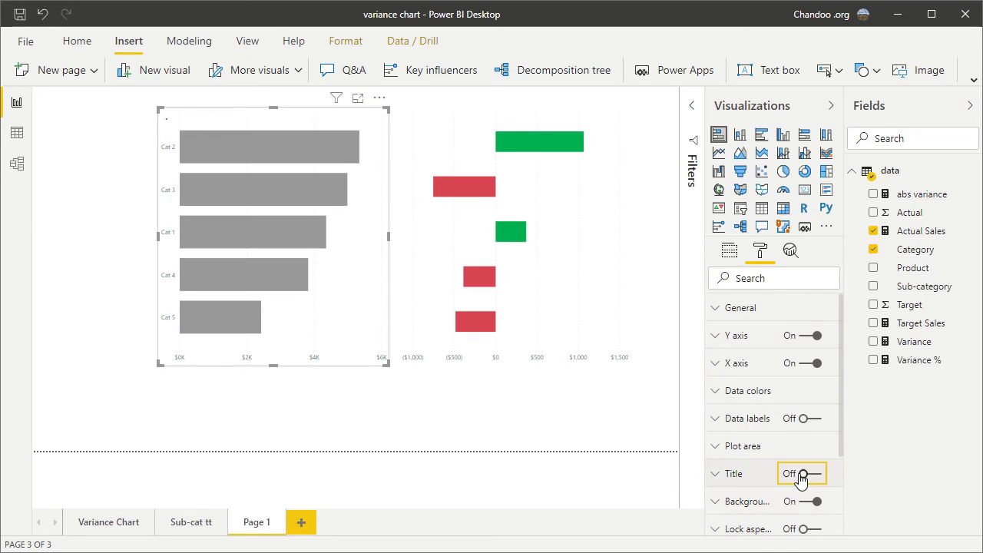
click(425, 429)
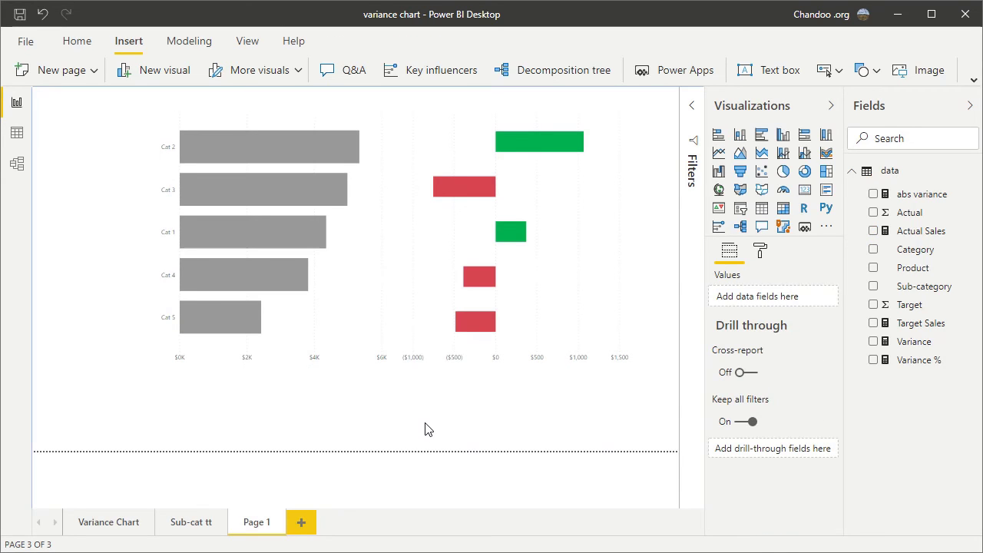
Narrow the variance chart so it sits right against the sales chart.
click(361, 288)
click(578, 270)
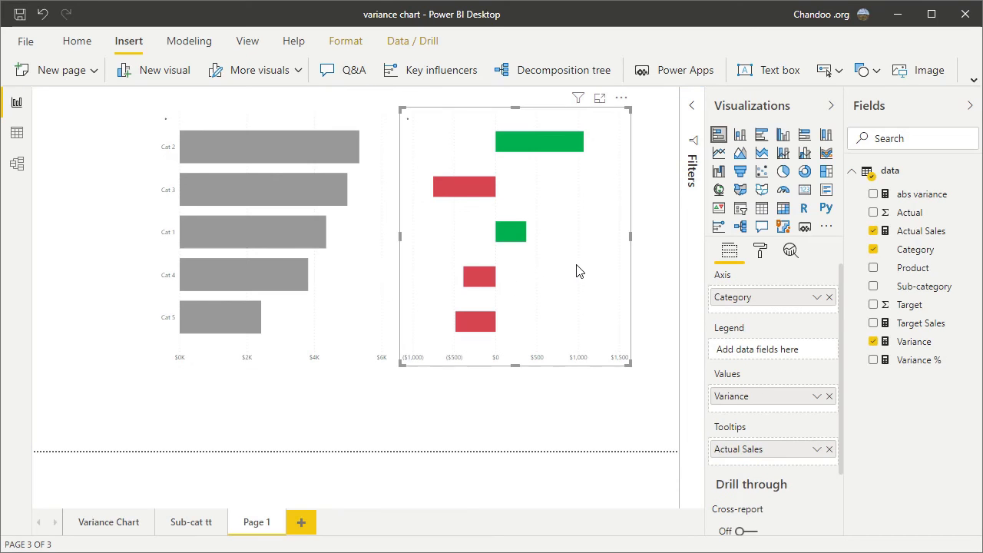
drag(603, 251, 483, 261)
click(540, 283)
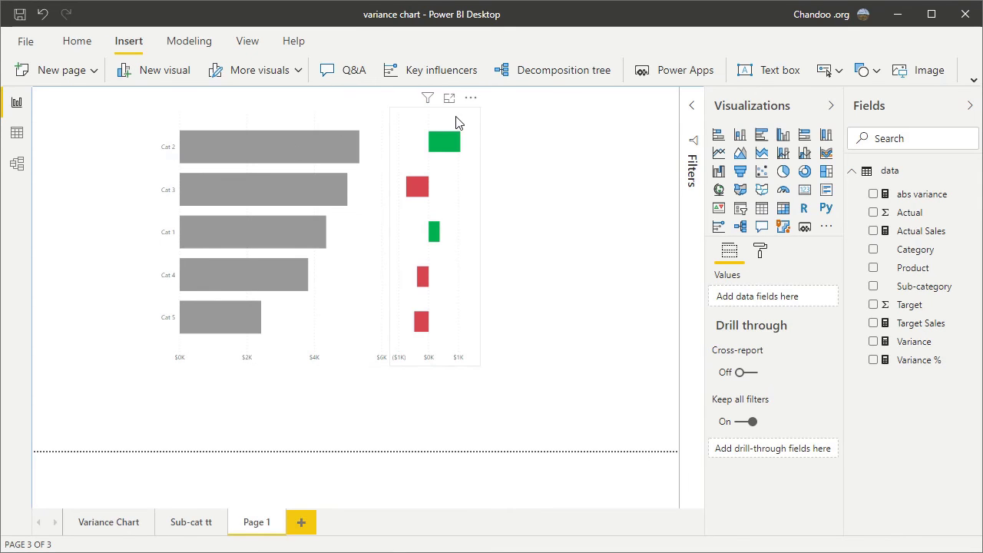
Select both the sales and variance charts and group them.
click(304, 146)
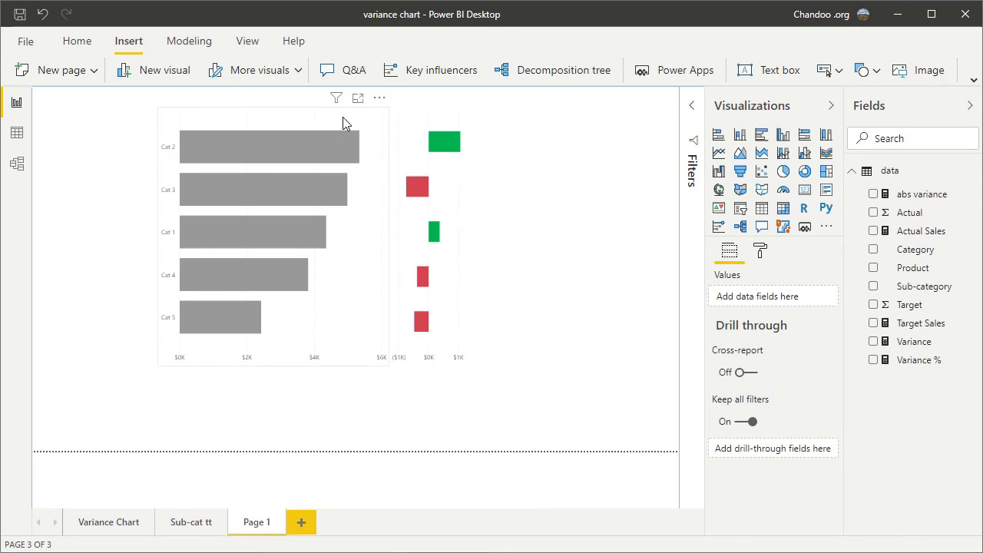
click(432, 119)
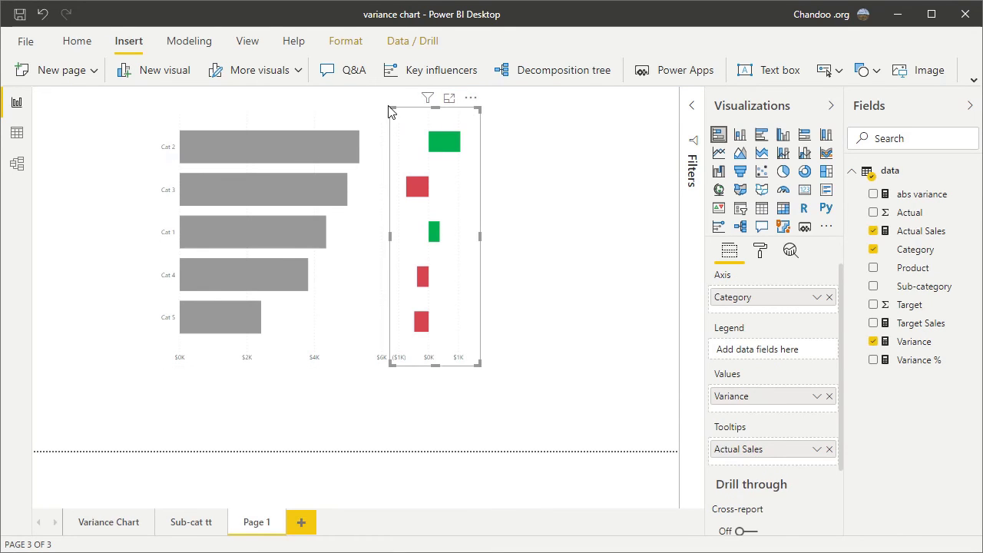
ctrl+click(328, 119)
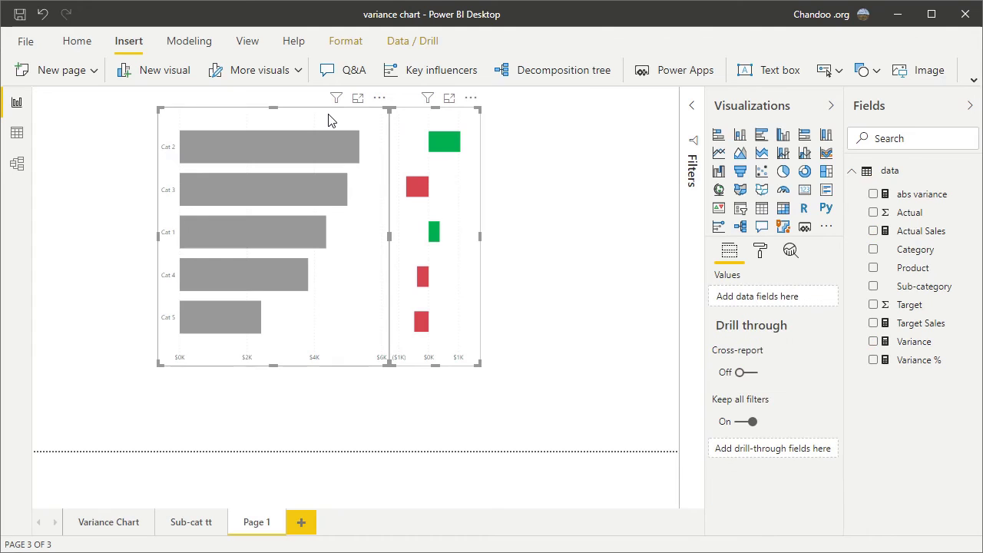
right_click(459, 121)
mouse_move(512, 160)
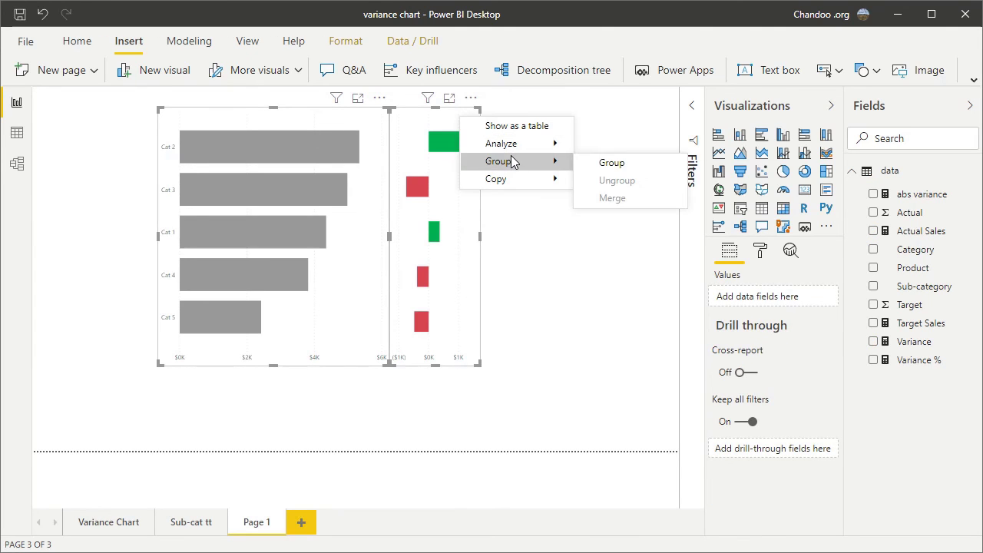
click(619, 167)
click(550, 313)
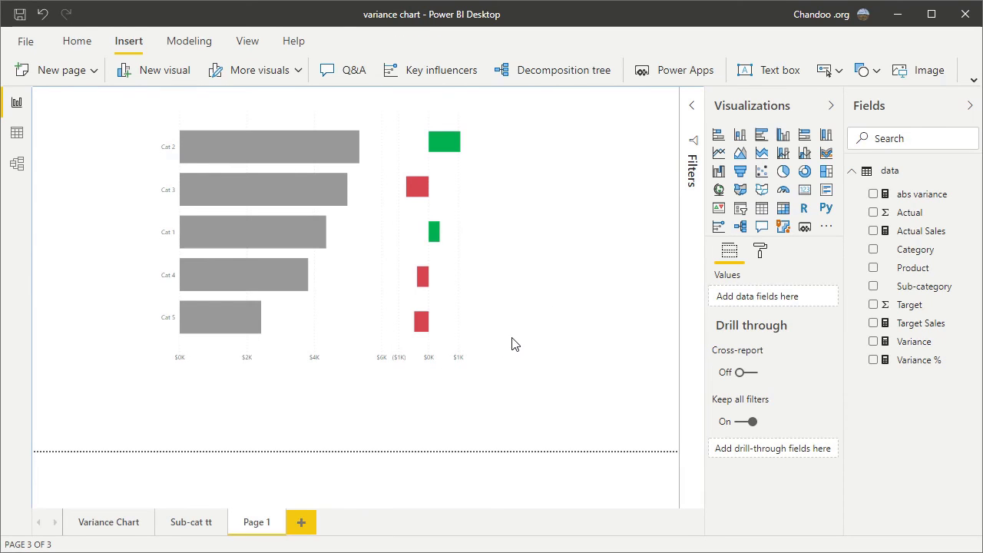
Move the grouped charts to the page's top-left and resize them smaller.
drag(472, 366, 630, 404)
click(582, 447)
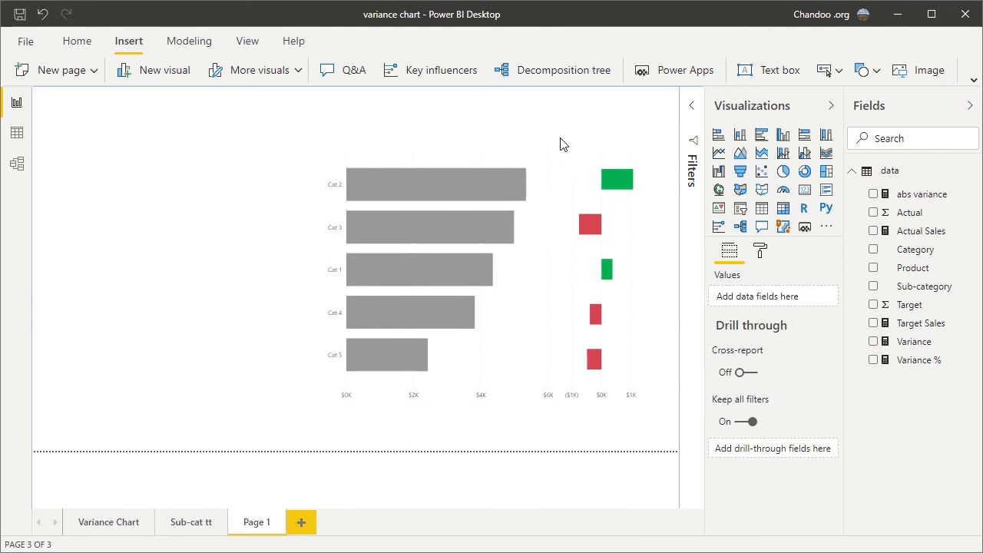
drag(574, 153, 329, 116)
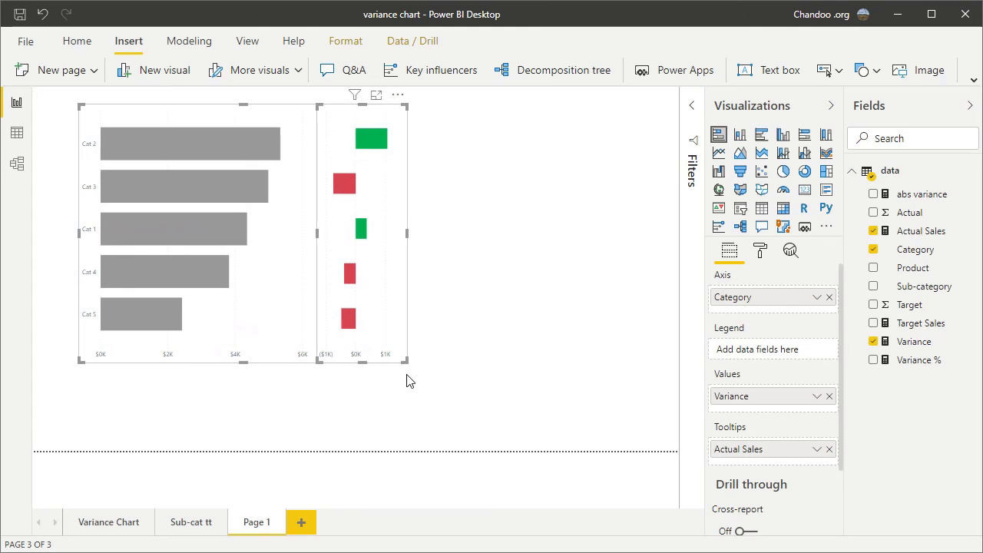
drag(487, 421, 343, 341)
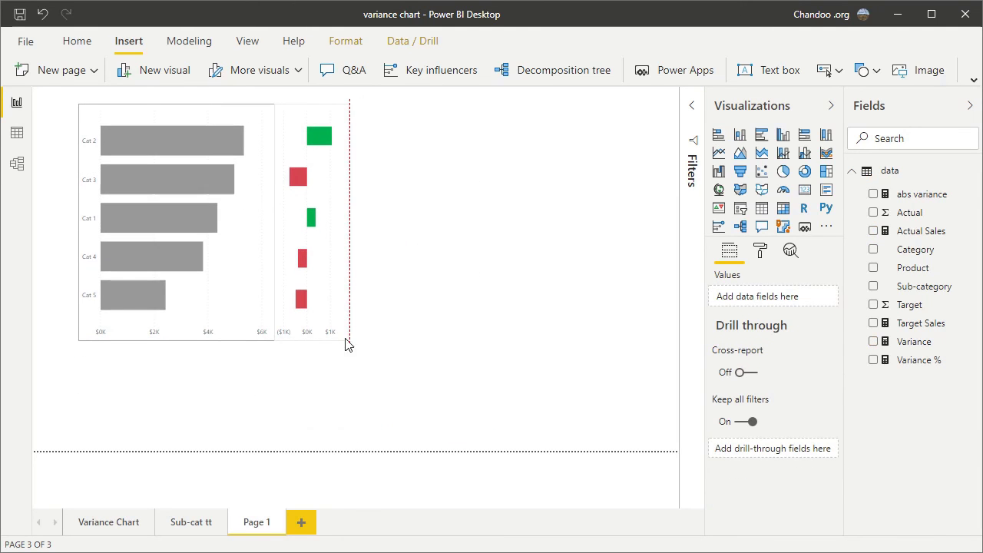
click(484, 345)
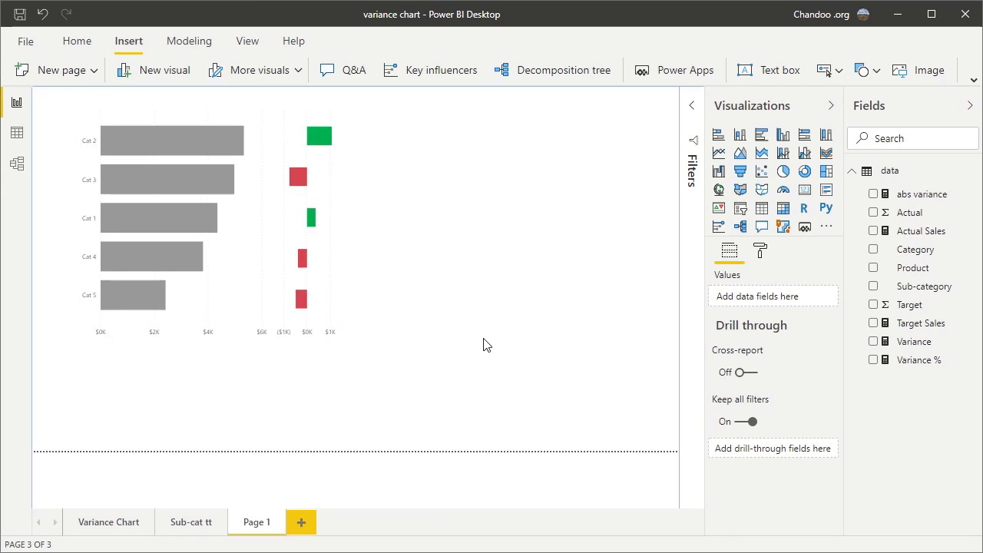
On the Variance Chart page, review the product table's Variance % data bars settings without changing them.
click(90, 523)
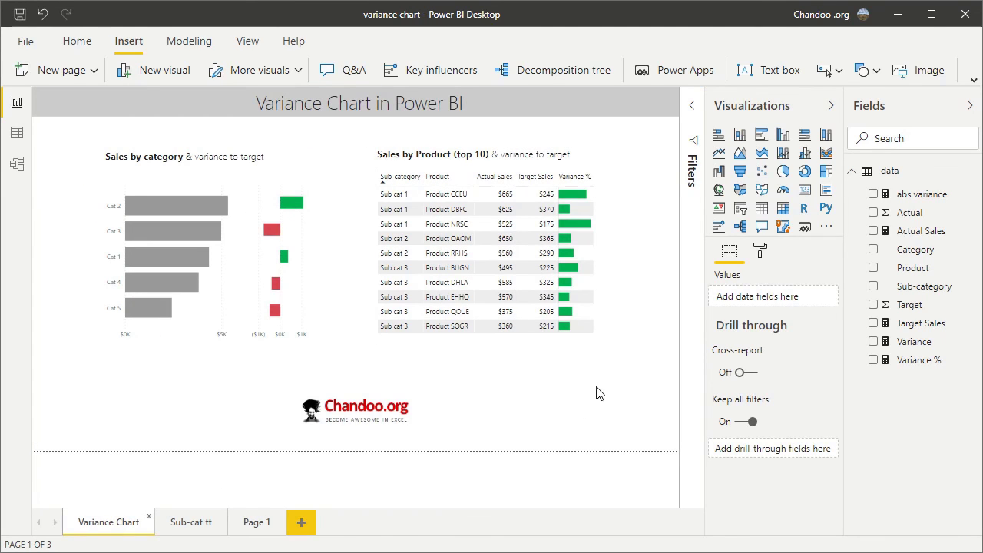
click(583, 194)
click(584, 190)
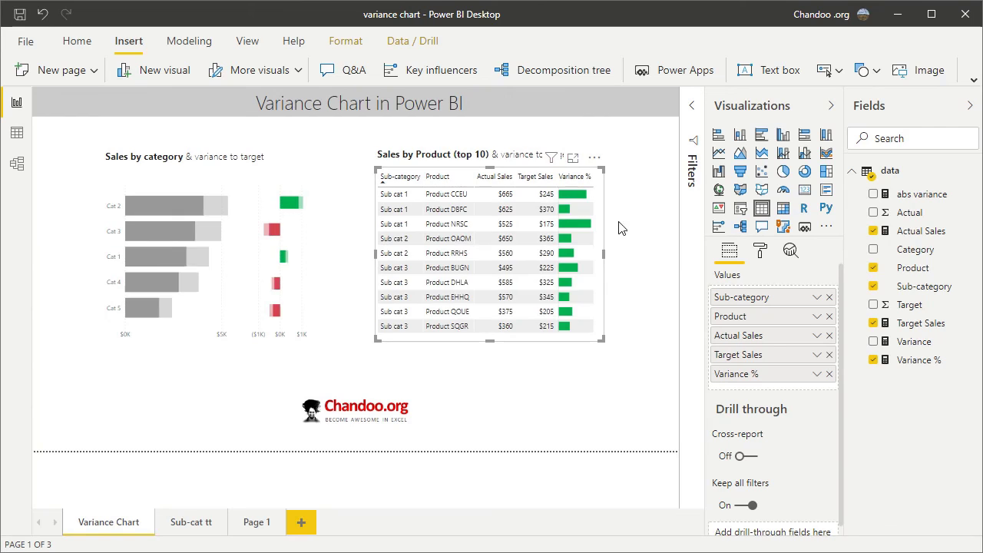
click(818, 373)
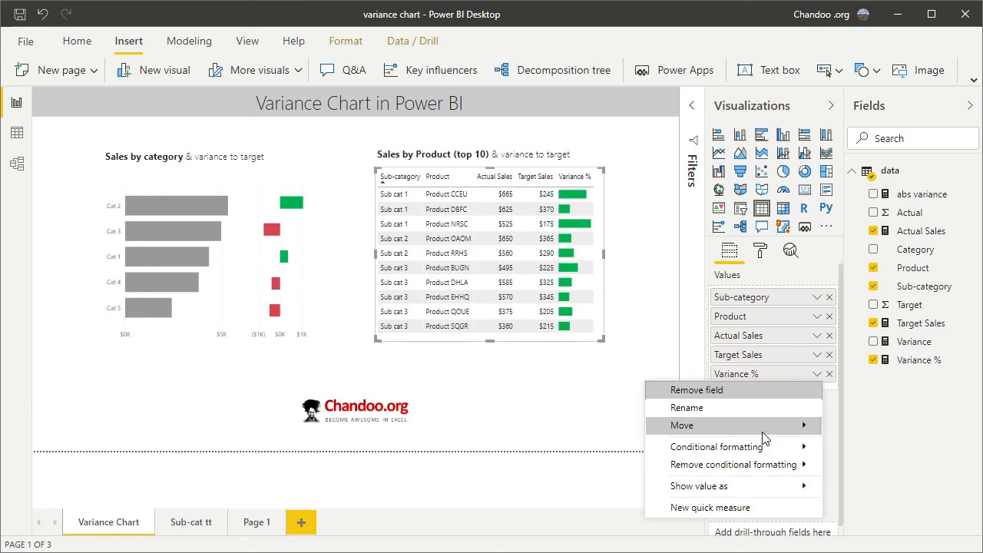
mouse_move(782, 453)
click(872, 486)
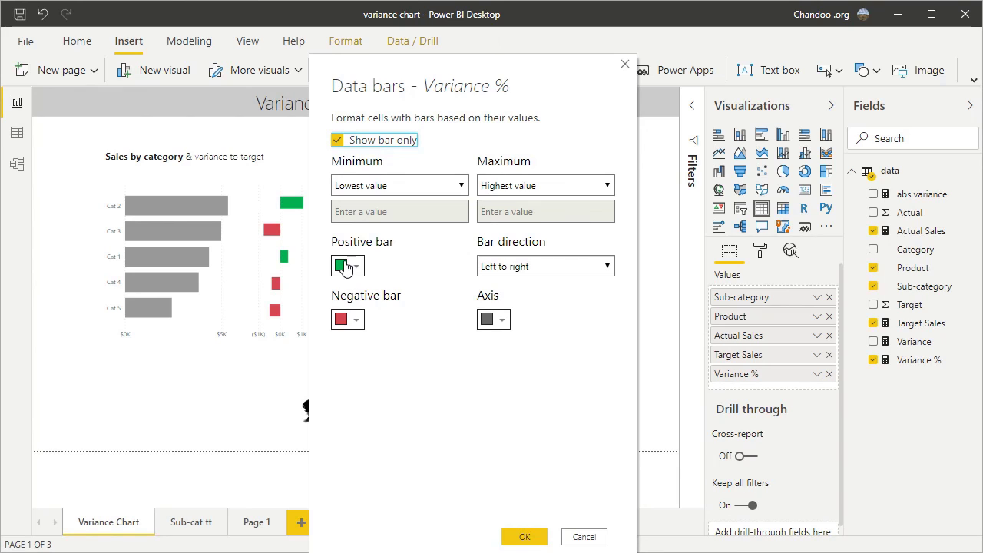
key(space)
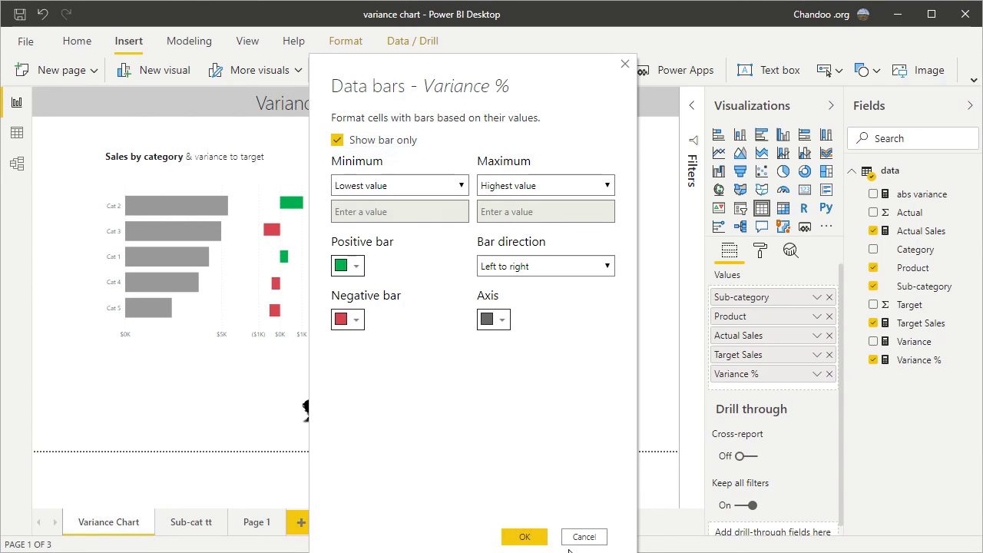
click(582, 540)
Cross-highlight Cat 4 across the page, then clear the highlight.
click(538, 395)
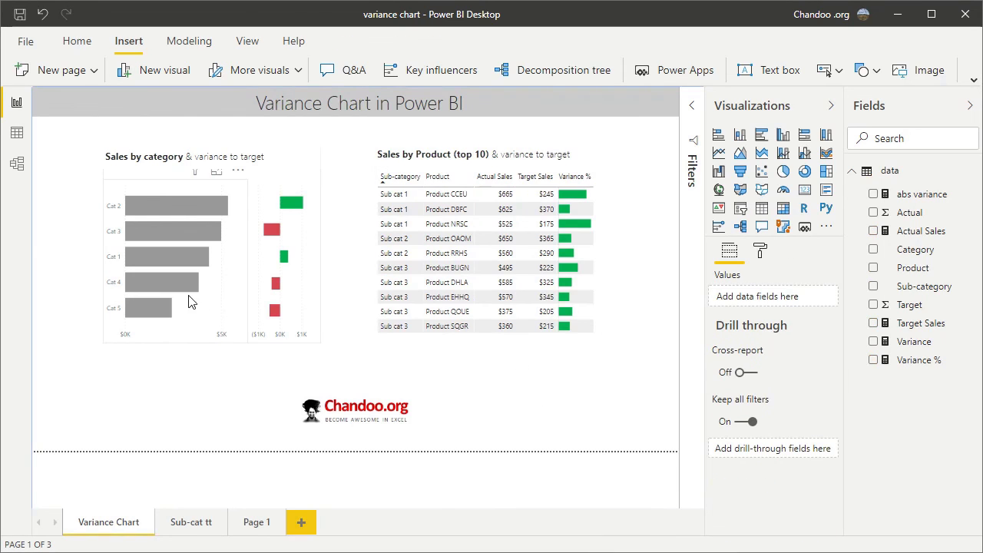
click(165, 287)
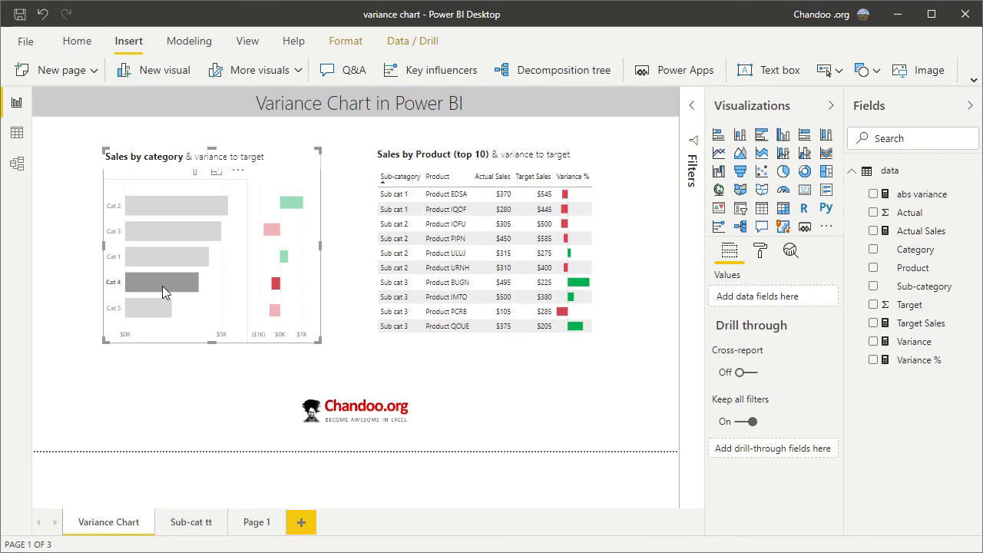
click(162, 286)
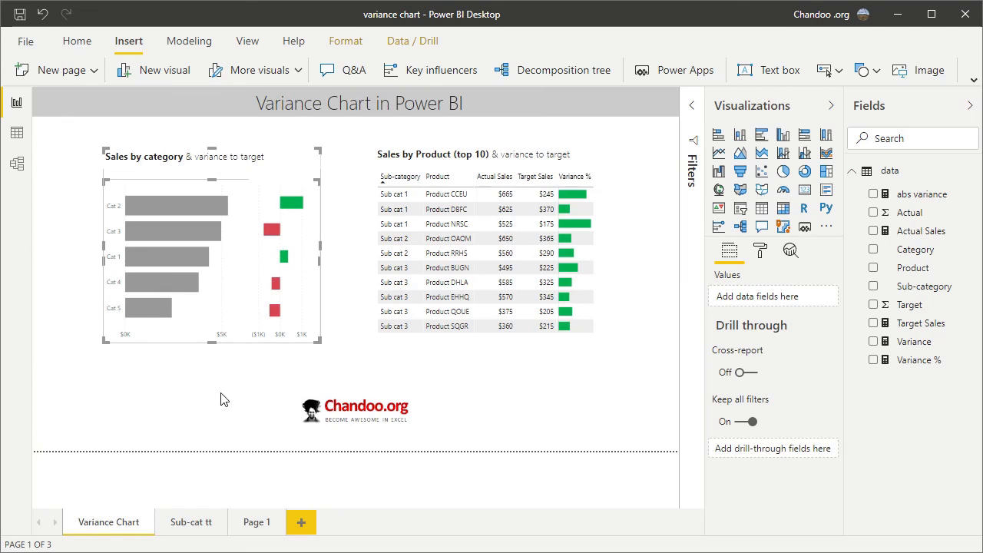